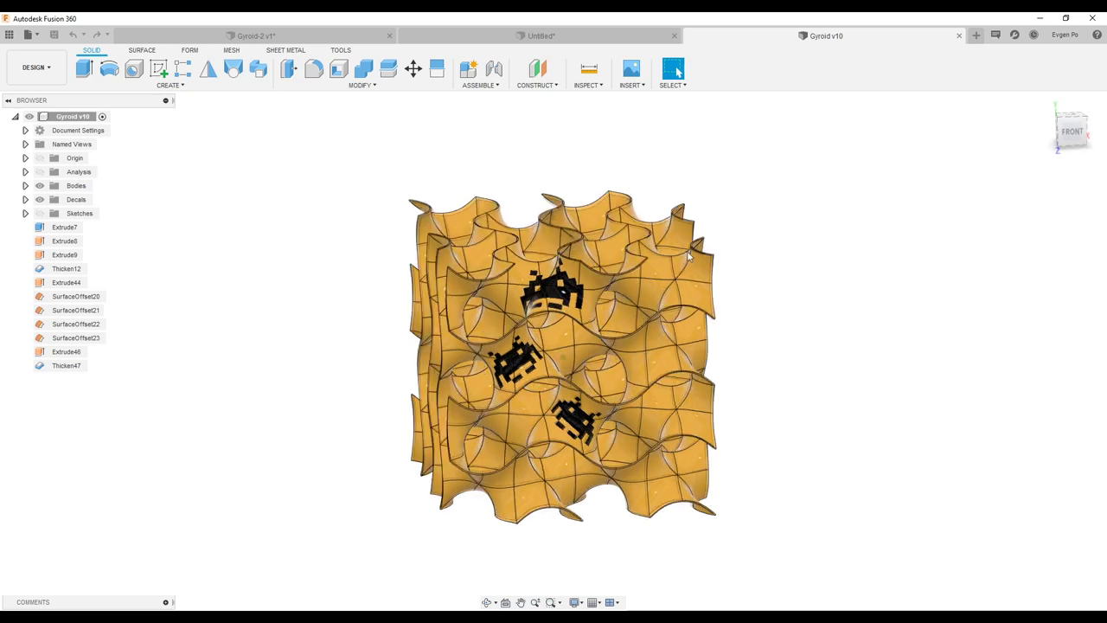
scroll(687, 251, "up", 1)
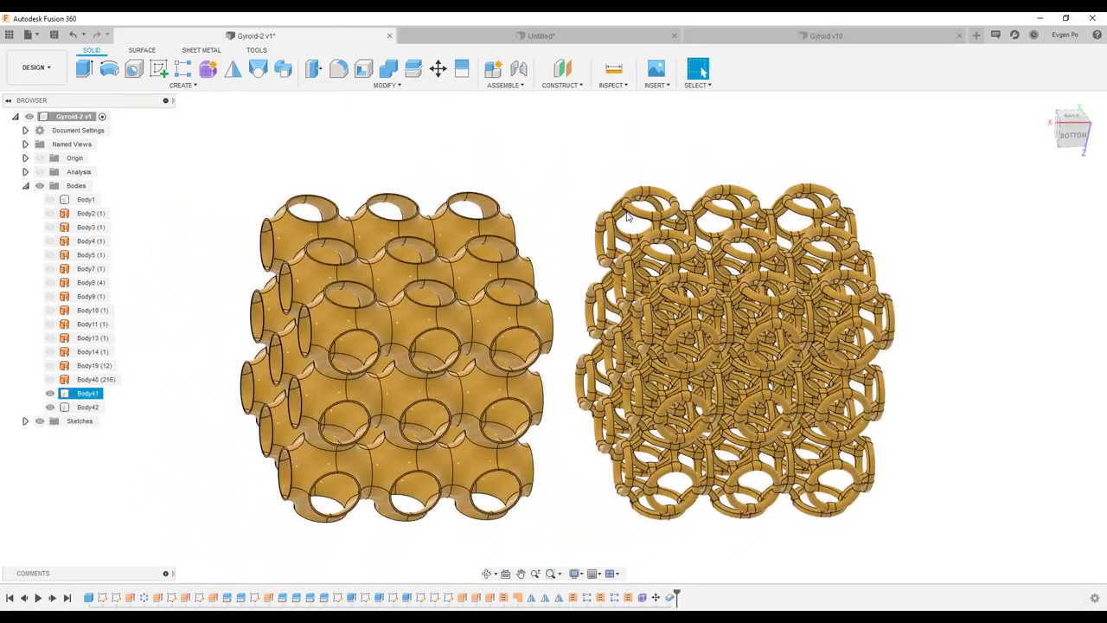
Zoom and orbit the two Gyroid-2 blocks for review, then switch to the empty Untitled design.
middle_click_drag(624, 217, 381, 400, "shift")
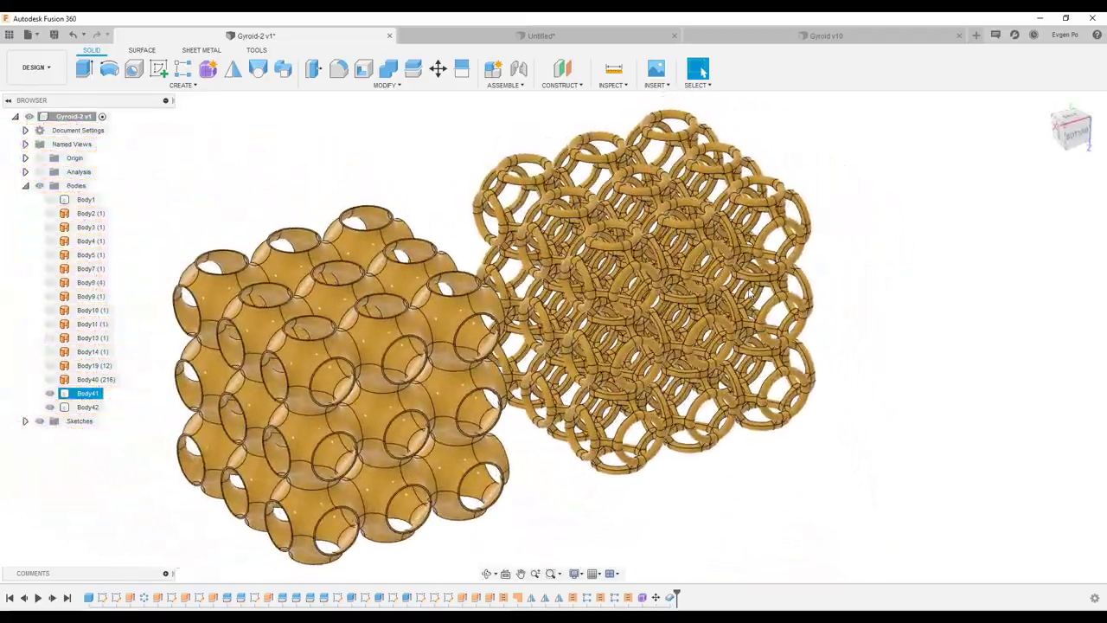
left_click(561, 35)
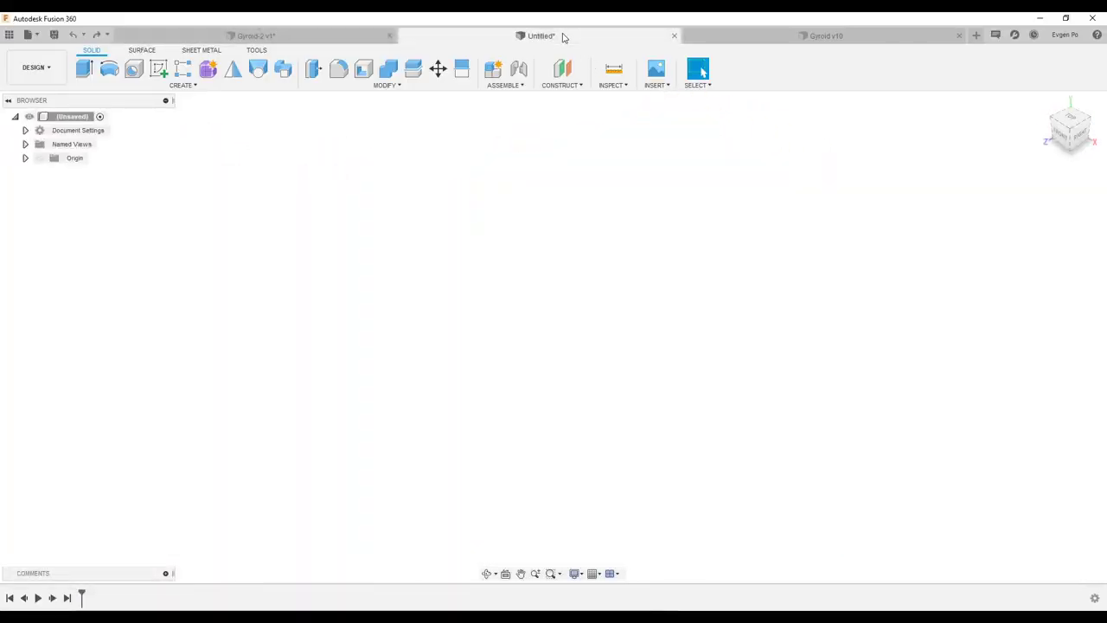
Create a 50 mm cube at the origin on the ground plane and start a sketch on its side face.
left_click(143, 84)
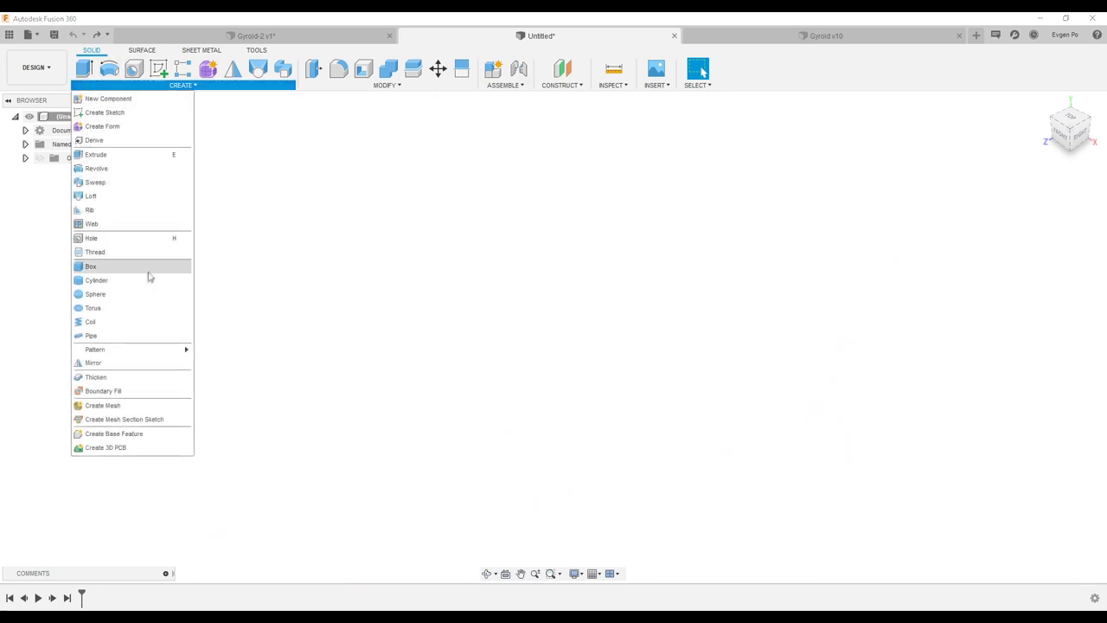
left_click(594, 359)
left_click(586, 334)
left_click(611, 400)
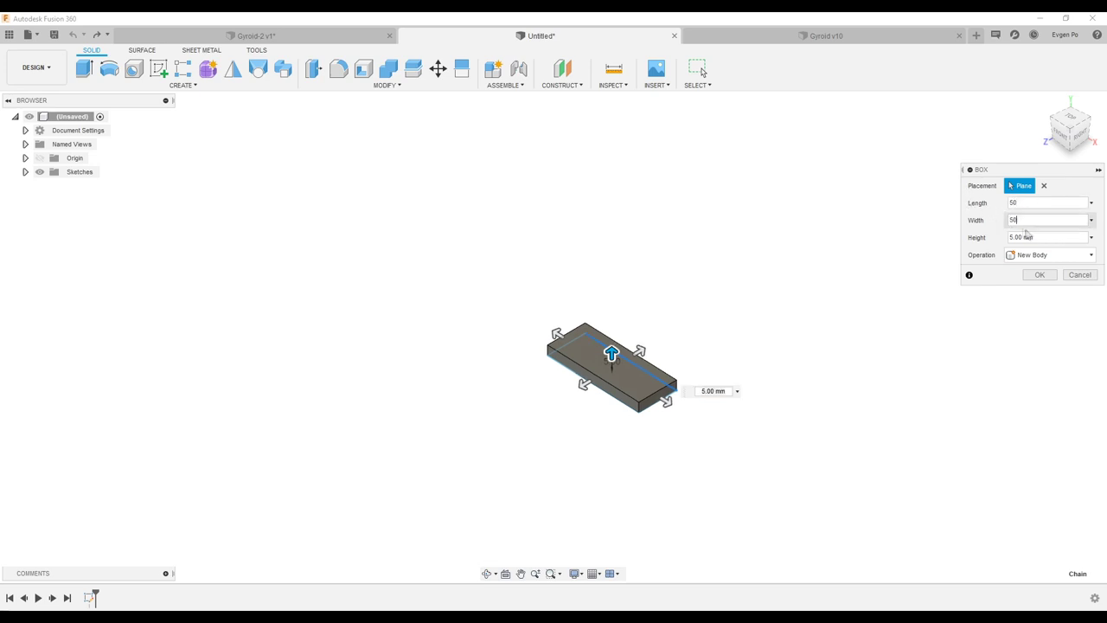
type("0")
left_click(1038, 274)
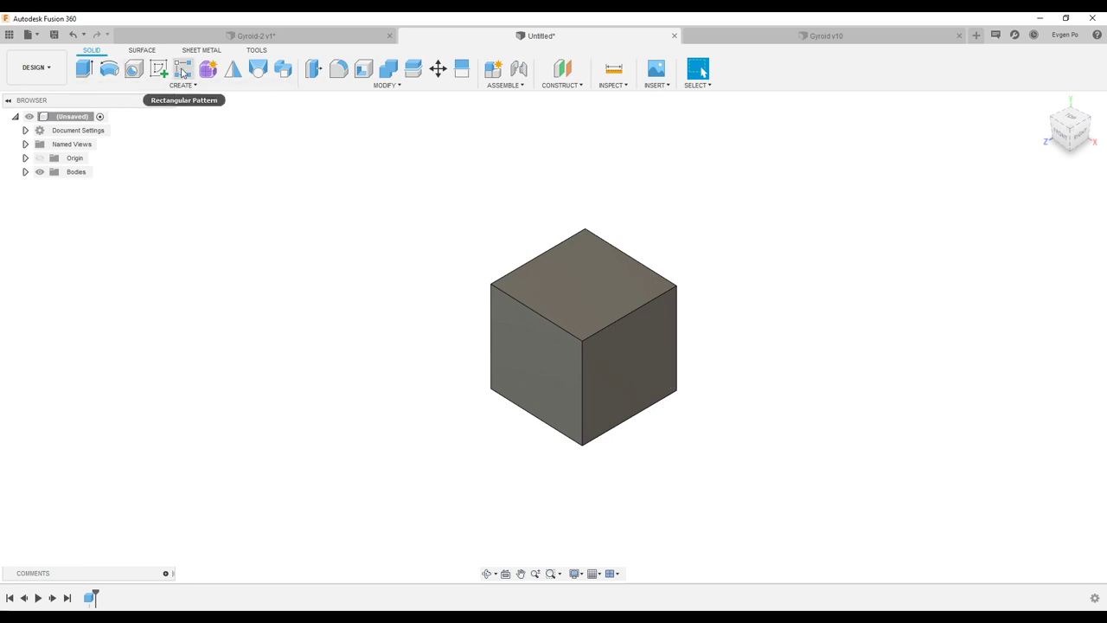
left_click(158, 69)
left_click(649, 370)
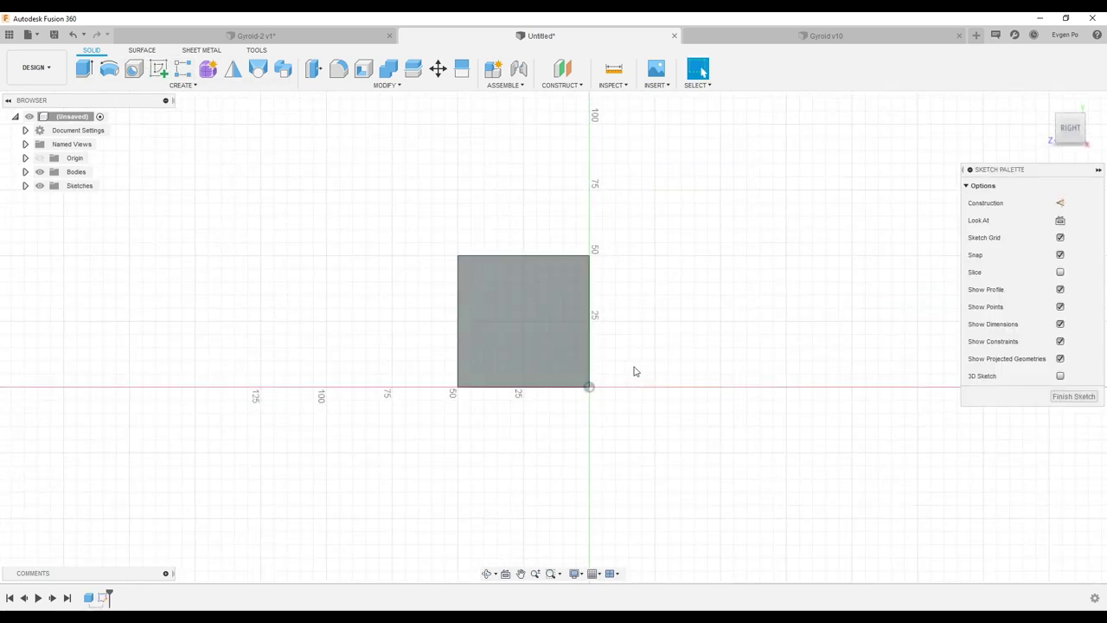
Draw a circle centred on the origin corner and dimension it to 70 mm diameter.
key("c")
left_click(589, 387)
left_click(514, 330)
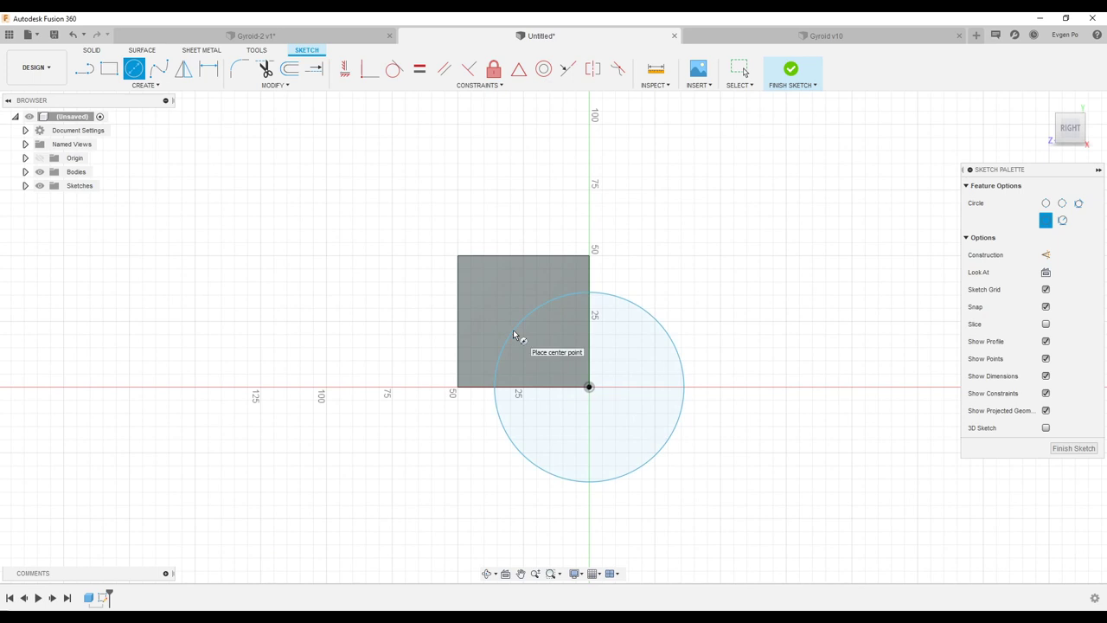
key("d")
left_click(674, 345)
left_click(707, 342)
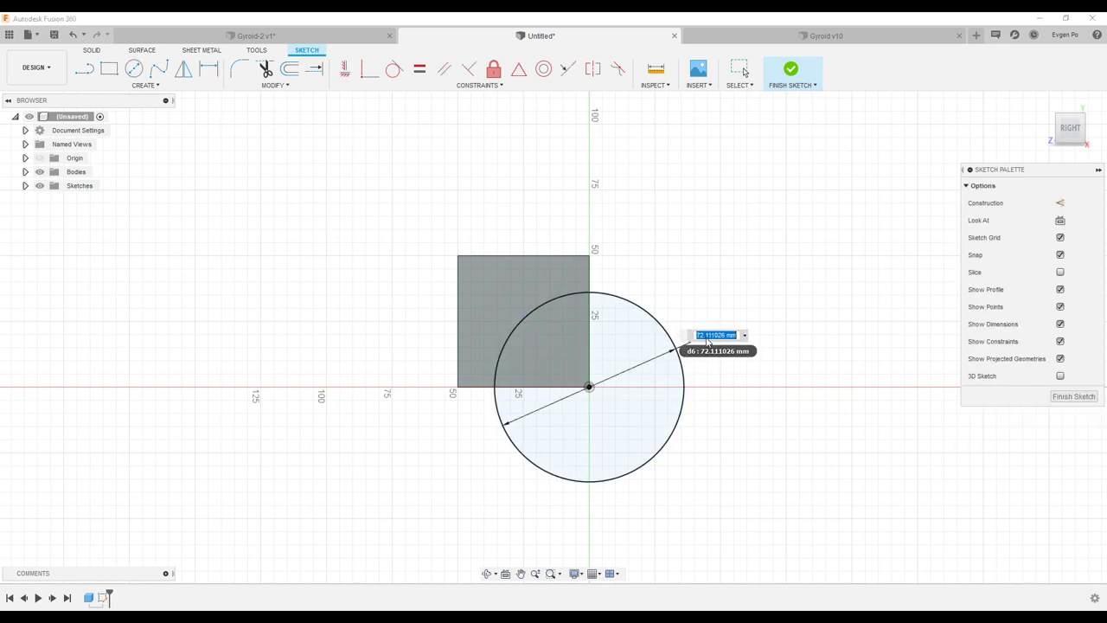
type("Ø60")
key("Return")
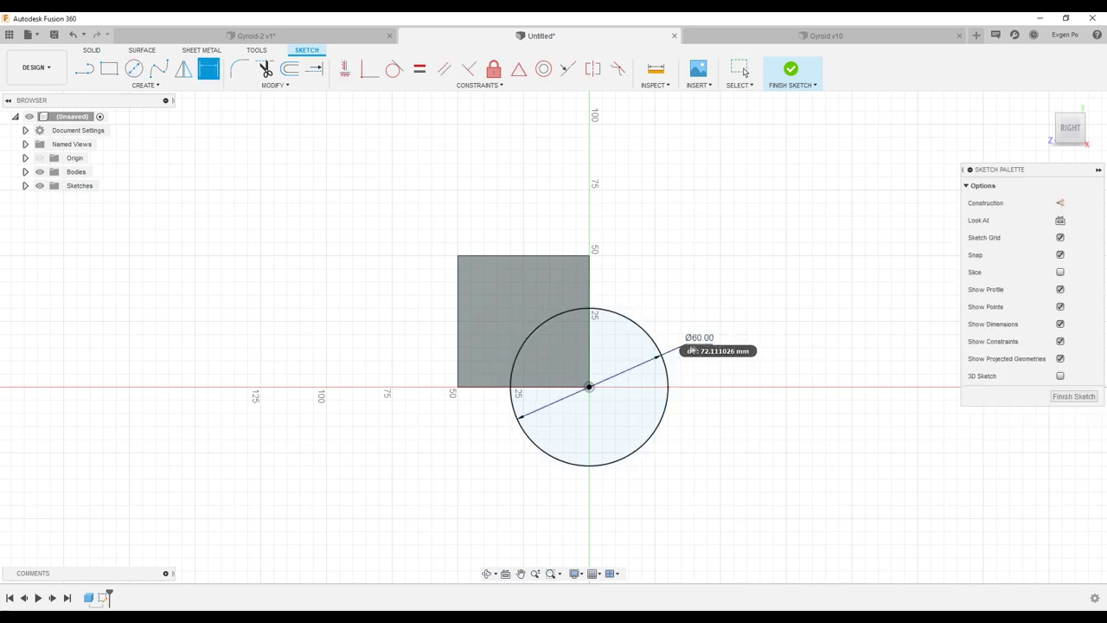
double_click(695, 340)
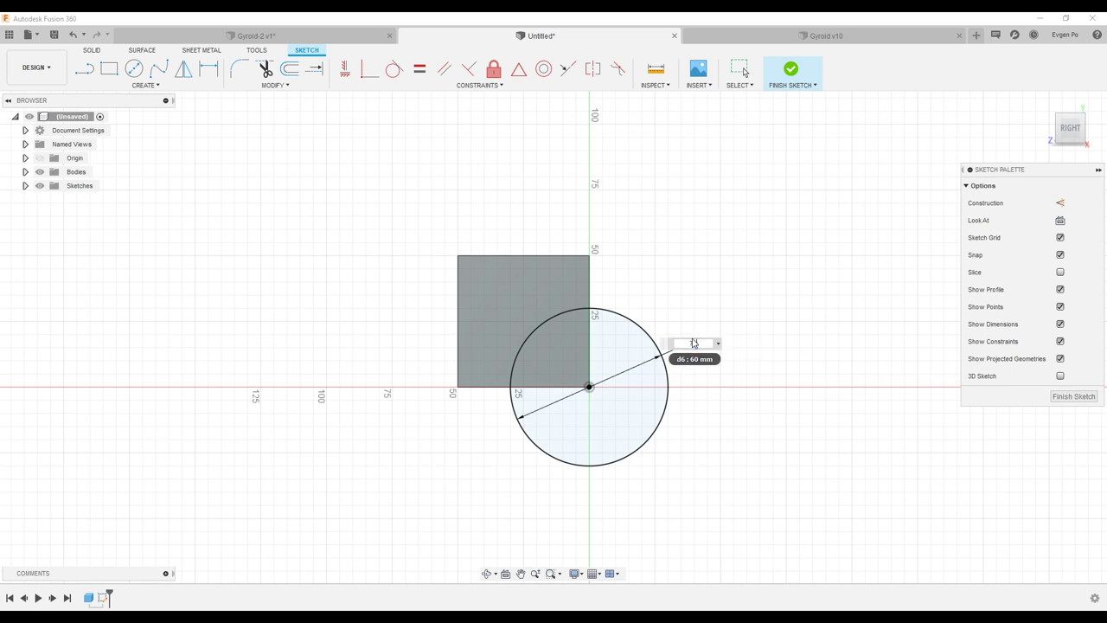
type("70")
key("Return")
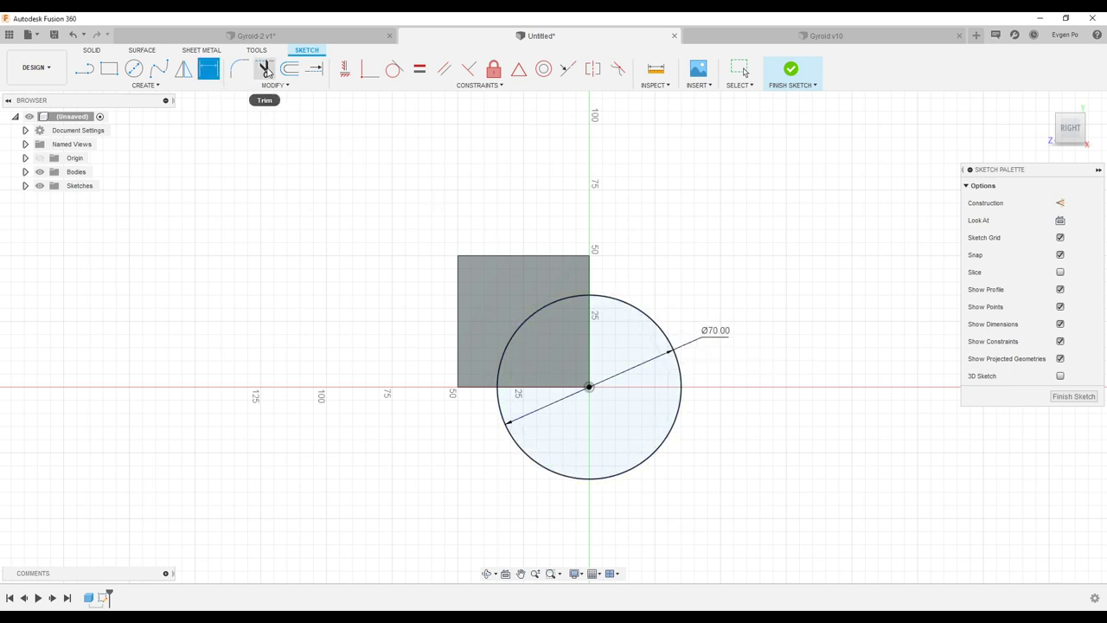
Project the square cube face, trim the circle to a quarter arc, and finish the sketch.
key("p")
left_click(522, 284)
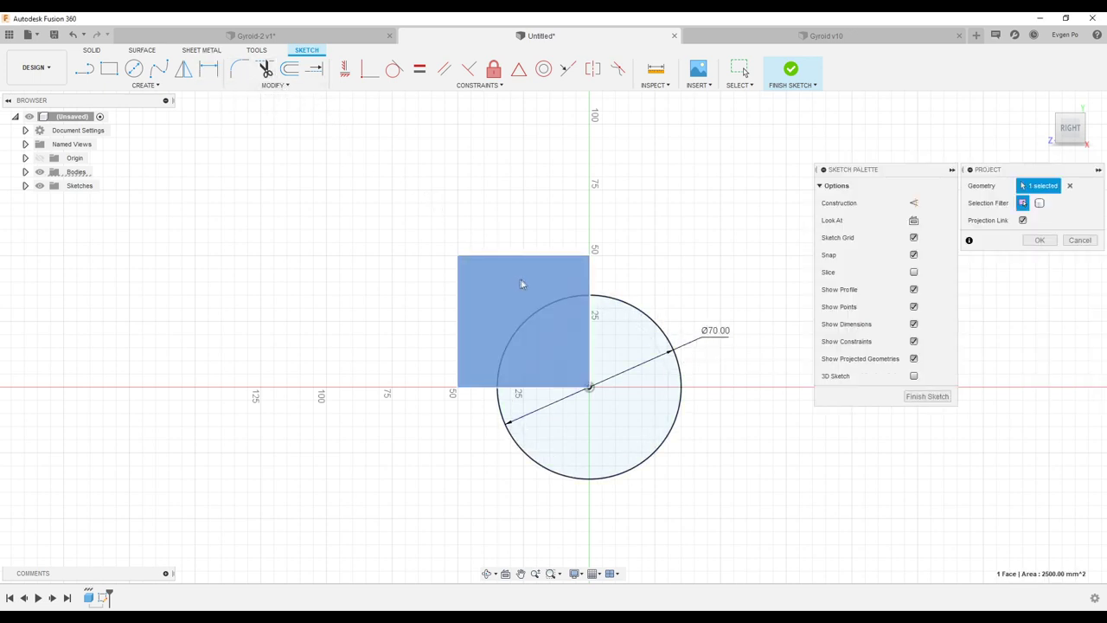
left_click(1040, 239)
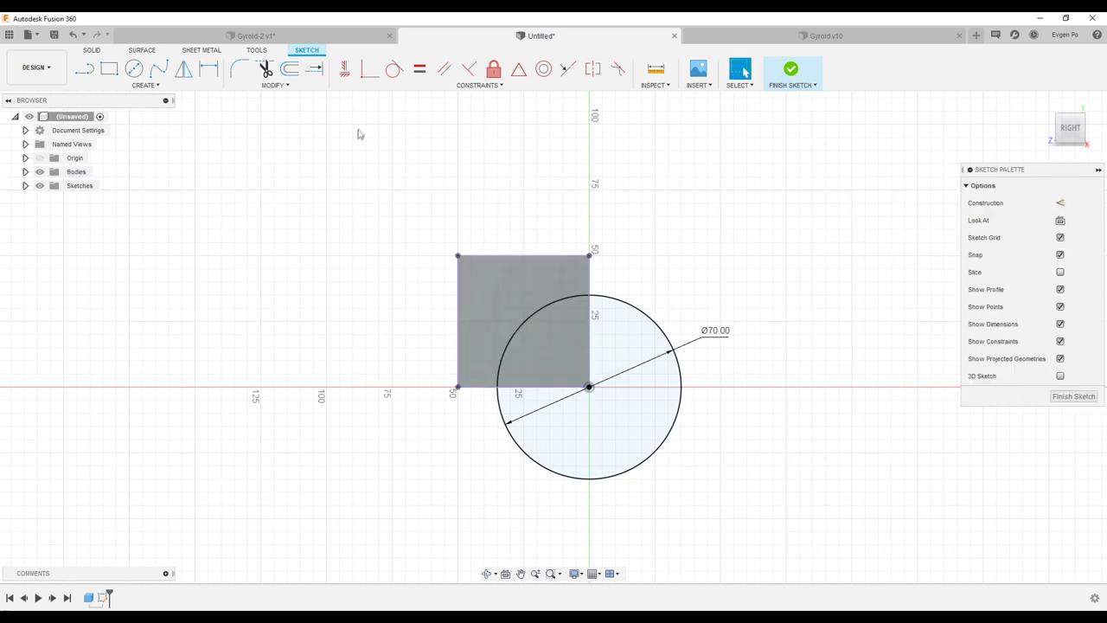
left_click(266, 70)
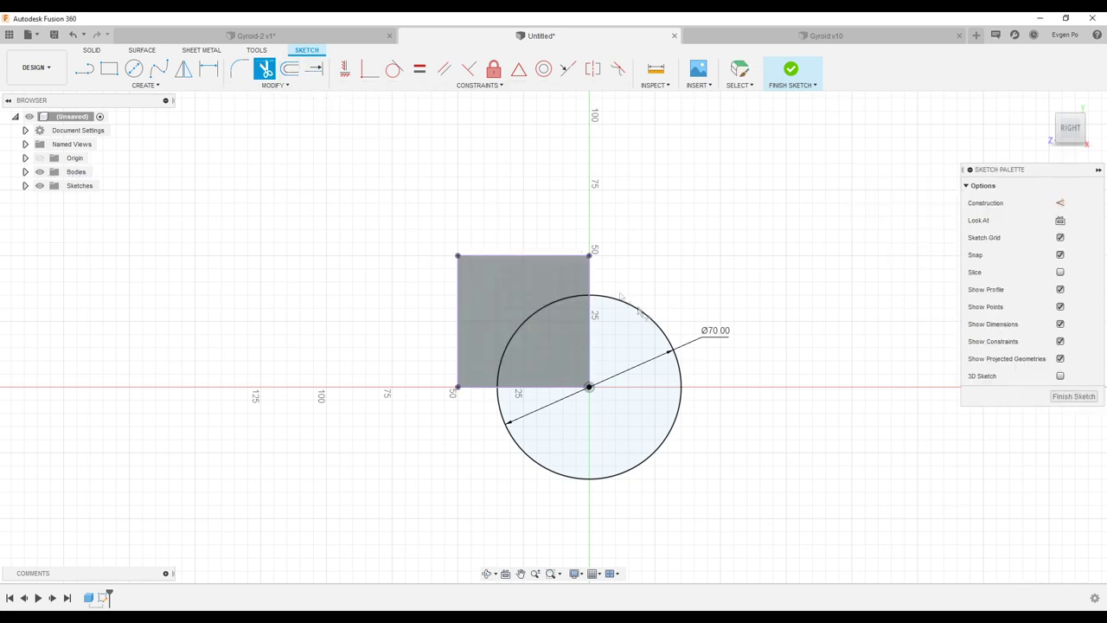
left_click(654, 327)
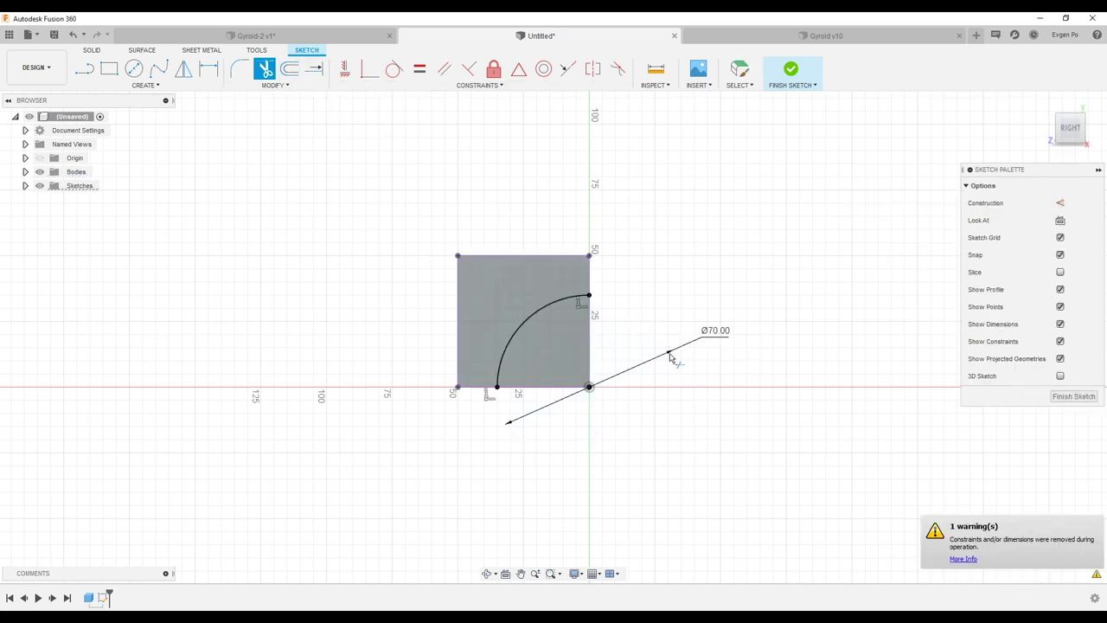
left_click(1064, 397)
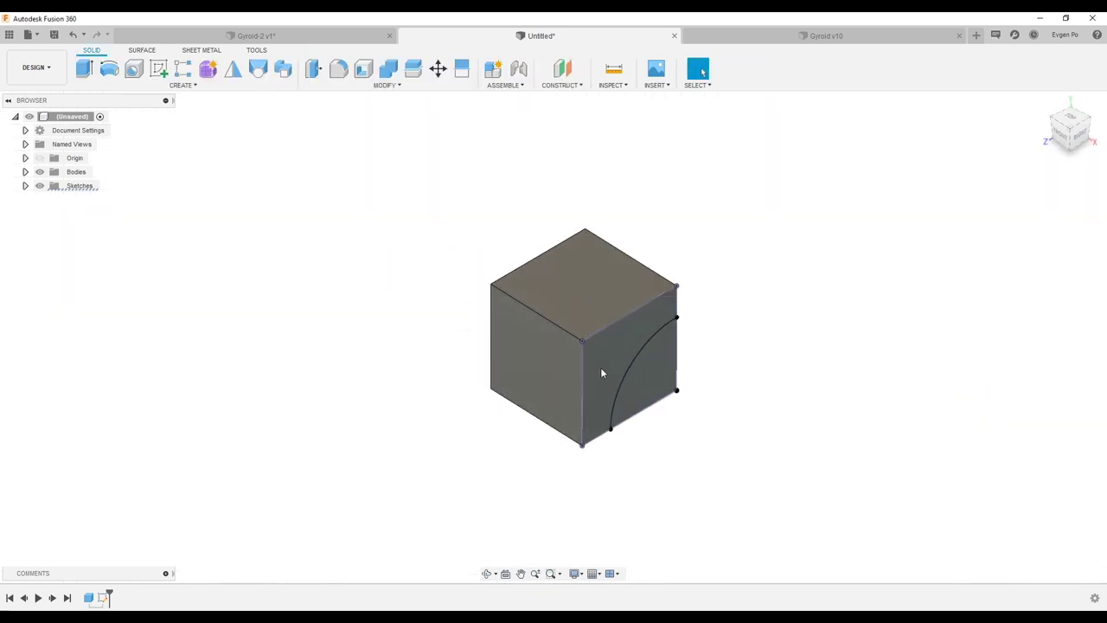
mouse_move(600, 367)
middle_mouse_down("shift")
mouse_move(624, 317)
mouse_move(585, 280)
mouse_move(143, 56)
middle_mouse_up("shift")
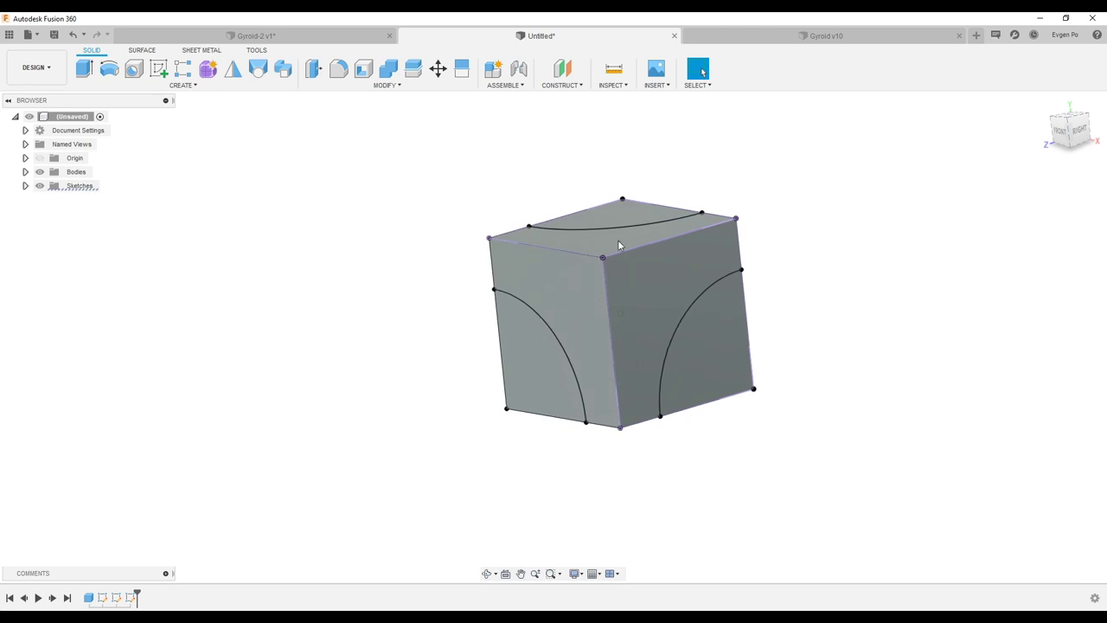
left_click(143, 52)
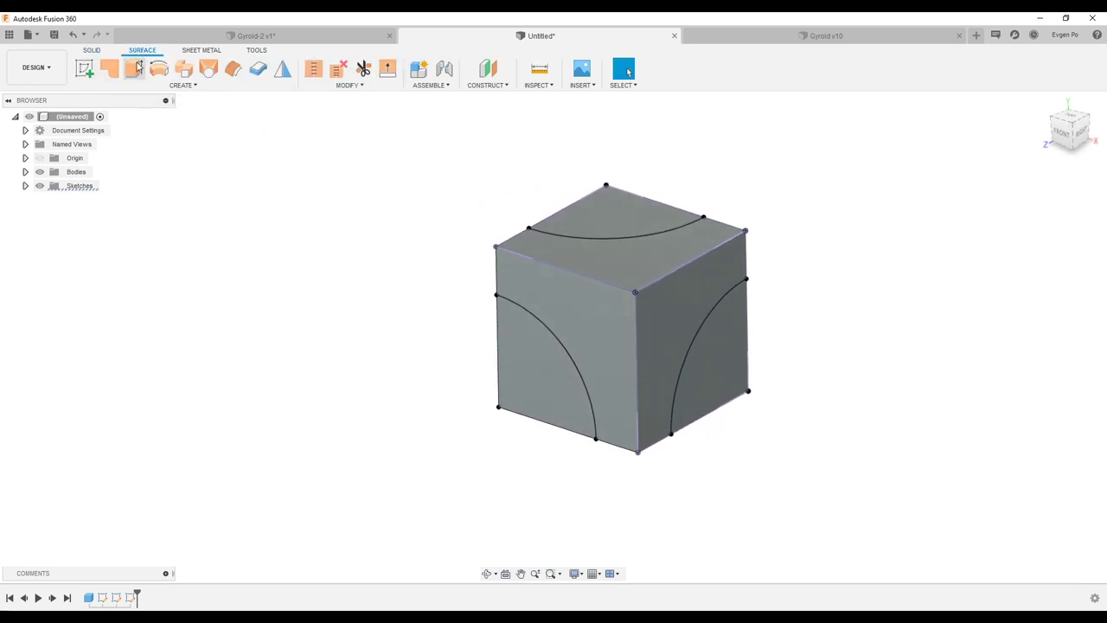
Extrude the top-face arc 5 mm as a surface with chained selection turned off.
left_click(134, 69)
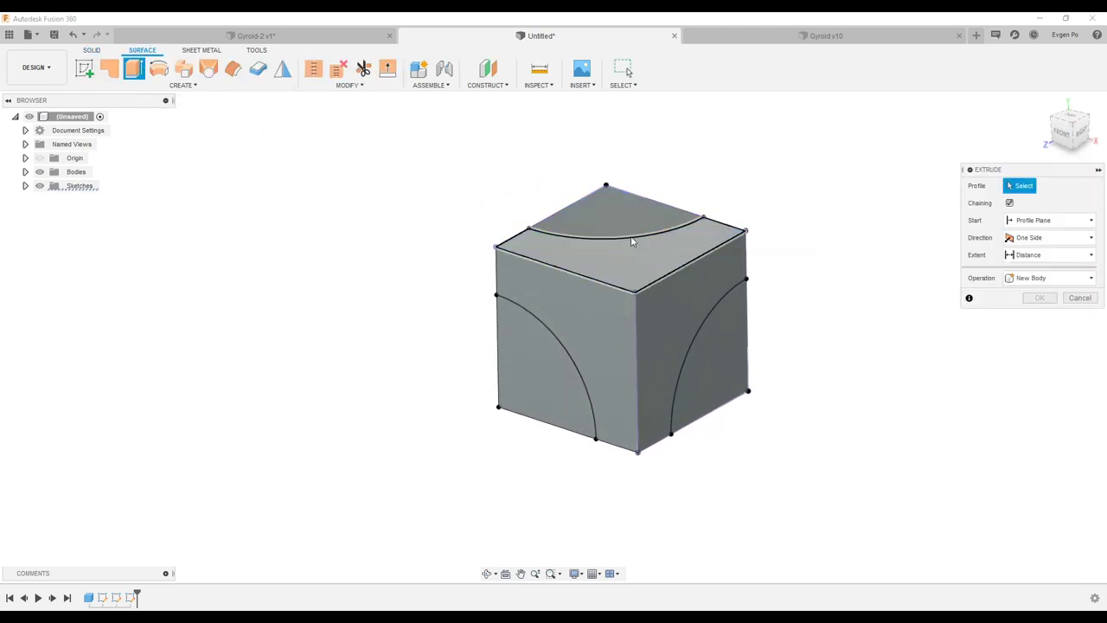
left_click(1009, 204)
left_click(680, 230)
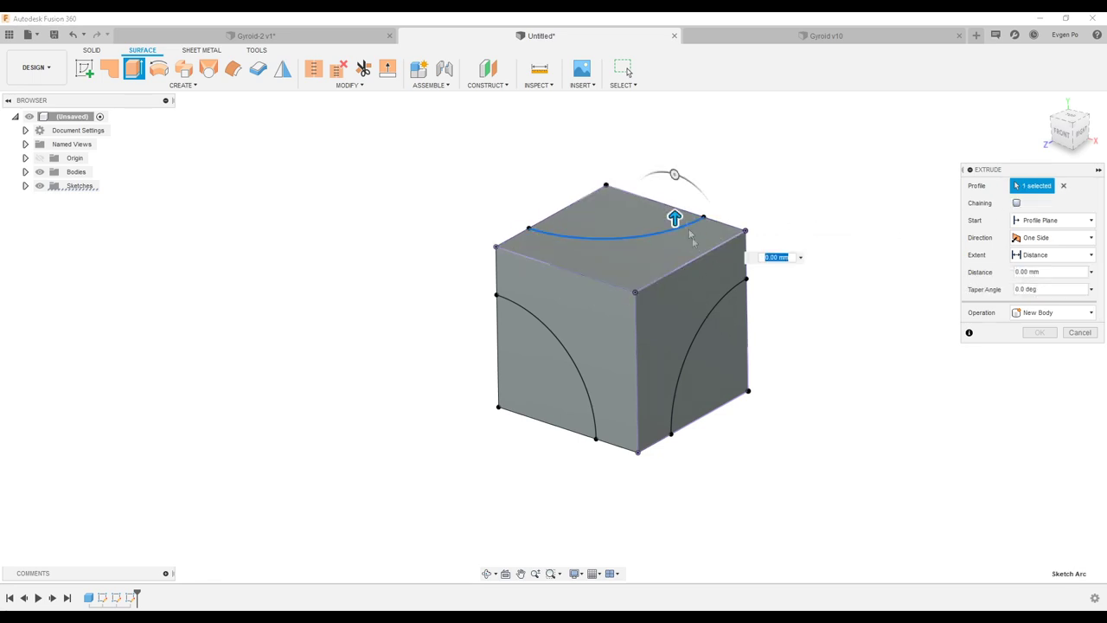
left_click_drag(675, 218, 675, 200)
left_click(1038, 332)
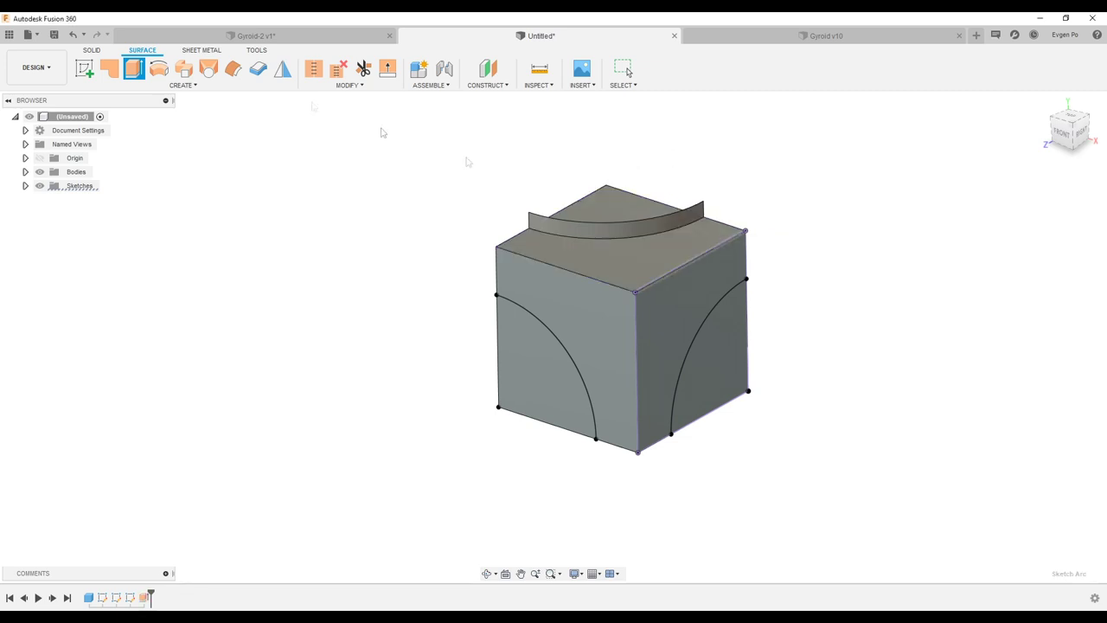
Extrude the right-face and left-face arcs 5 mm as surfaces and view the back face.
key("e")
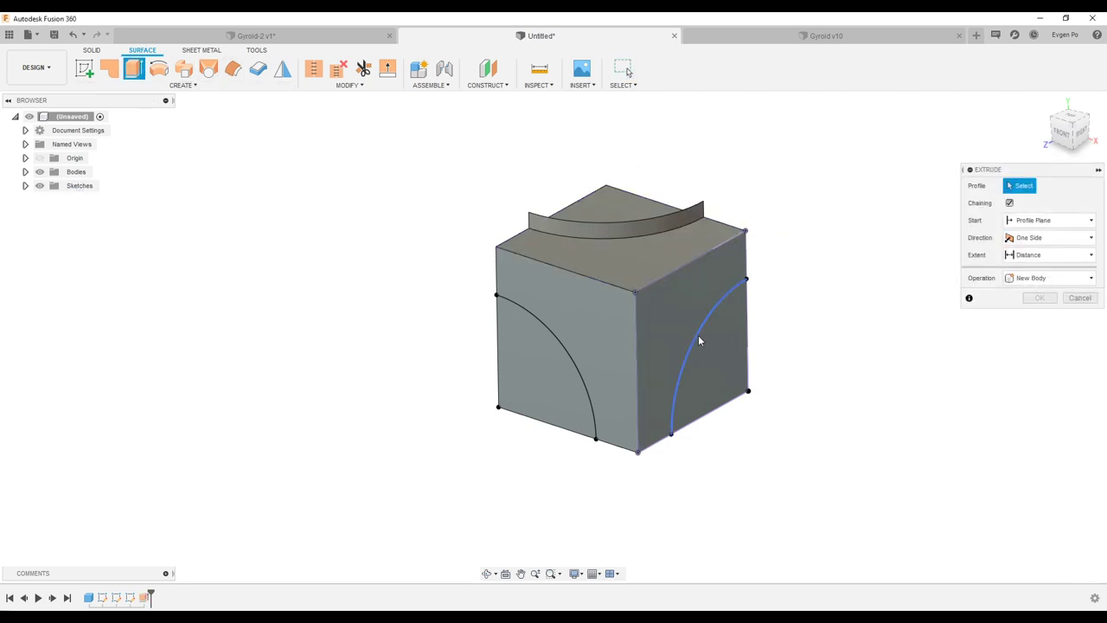
left_click(698, 335)
type("5")
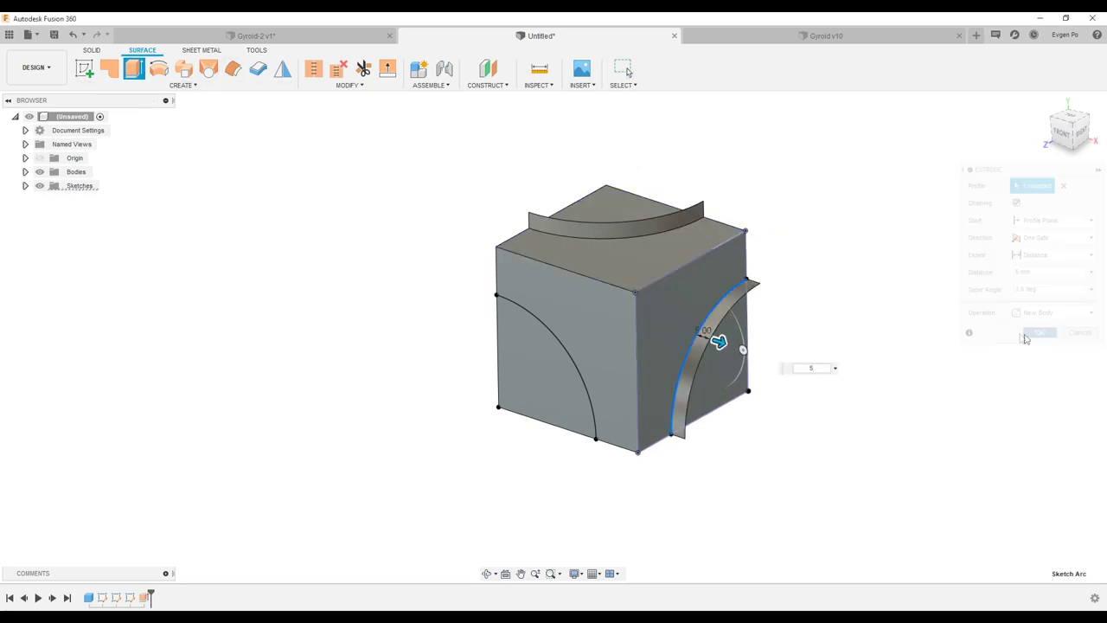
key("Return")
left_click(134, 68)
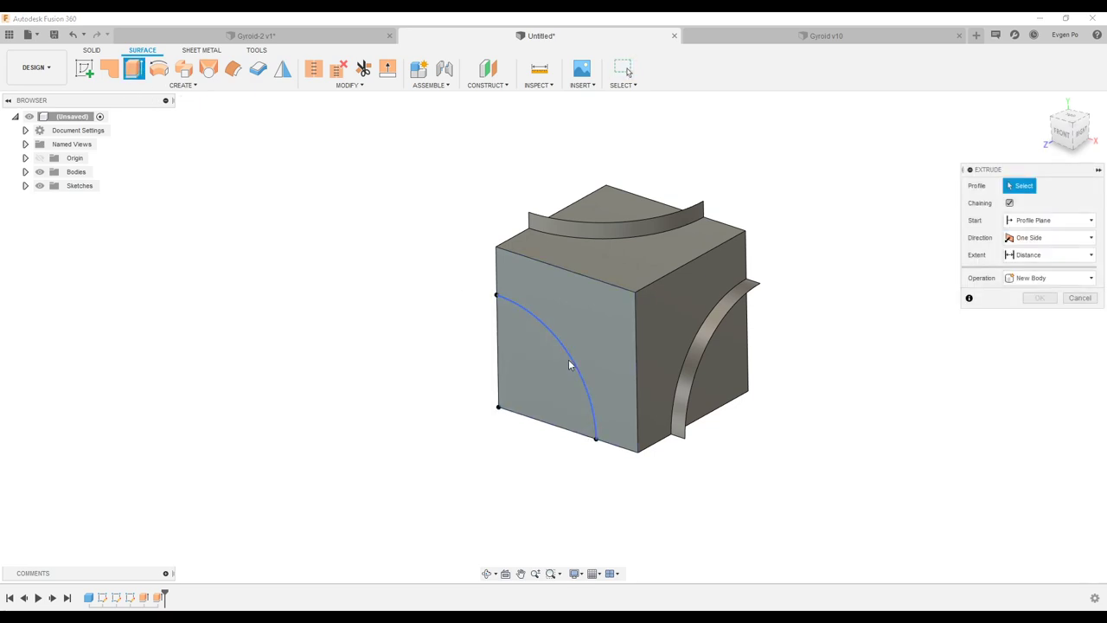
left_click(566, 364)
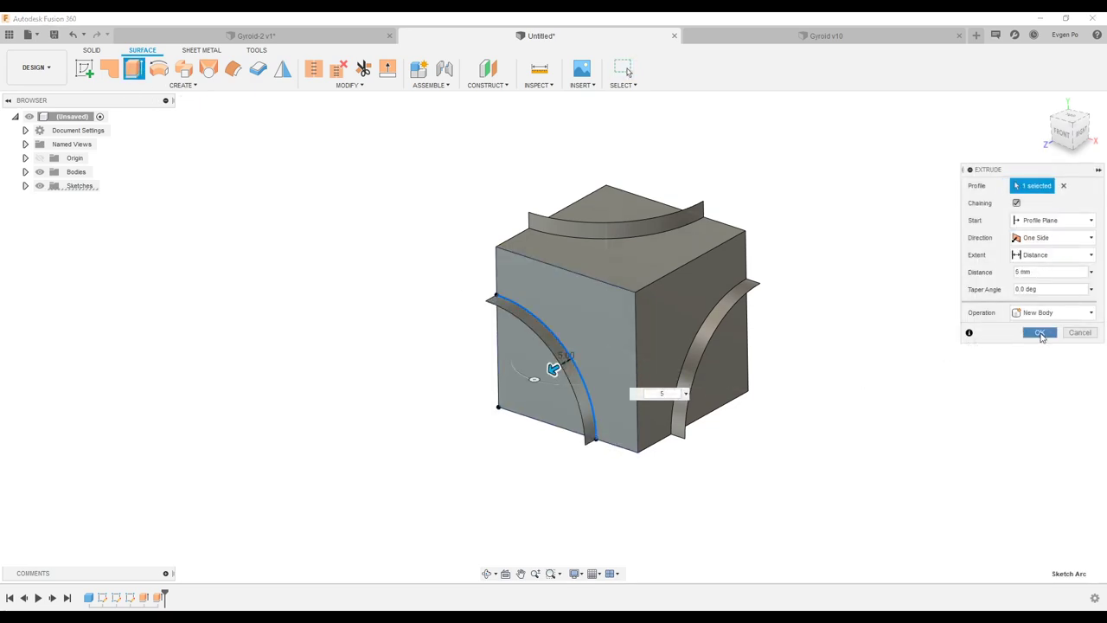
left_click(1041, 334)
middle_click_drag(826, 339, 672, 336, "shift")
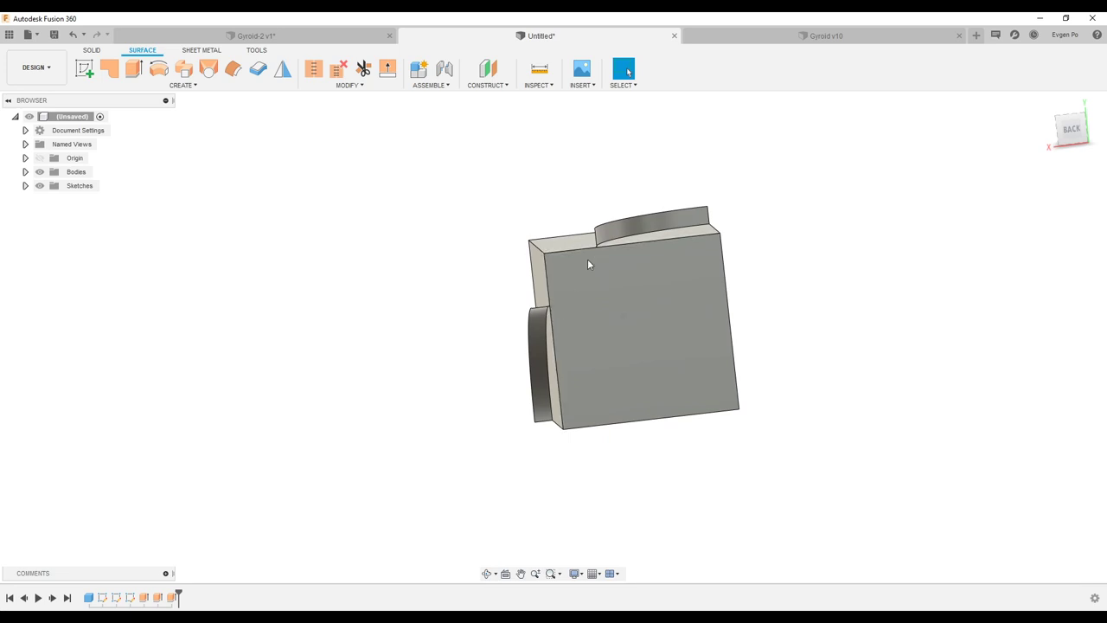
middle_click_drag(588, 263, 583, 287, "shift")
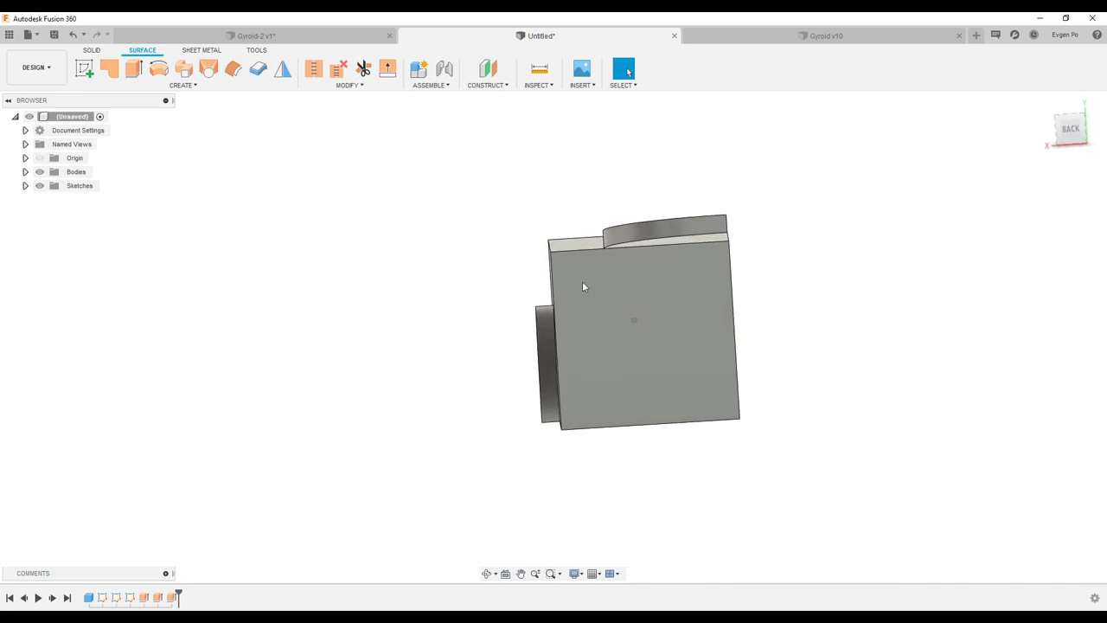
Start a sketch on the back face and project the top strip and left side faces.
left_click(85, 69)
left_click(617, 317)
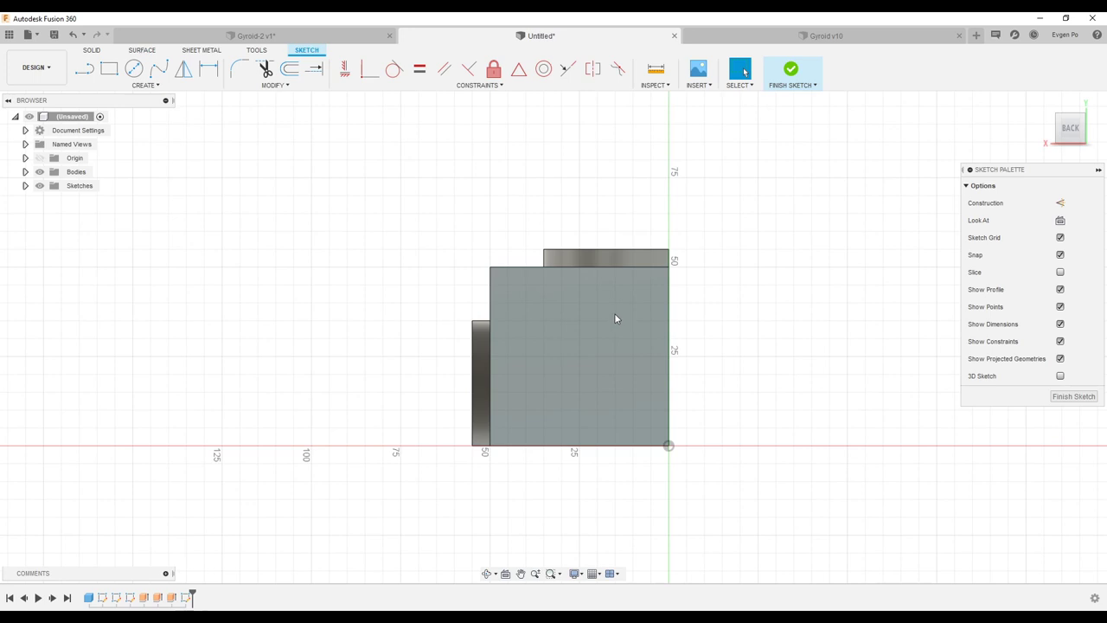
scroll(419, 301, "up", 3)
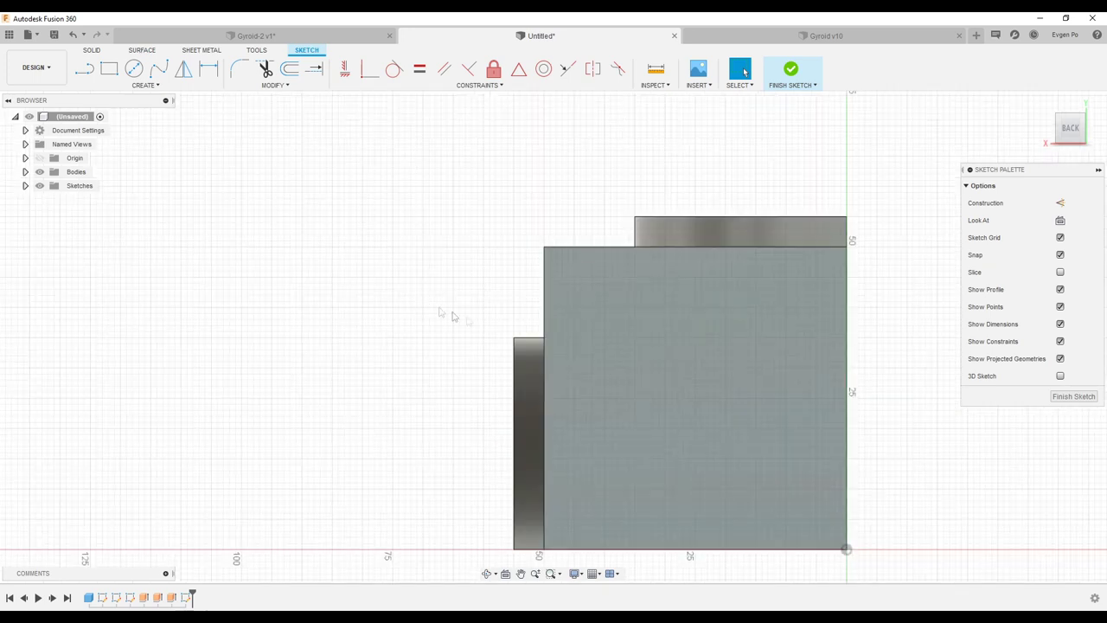
left_click(159, 74)
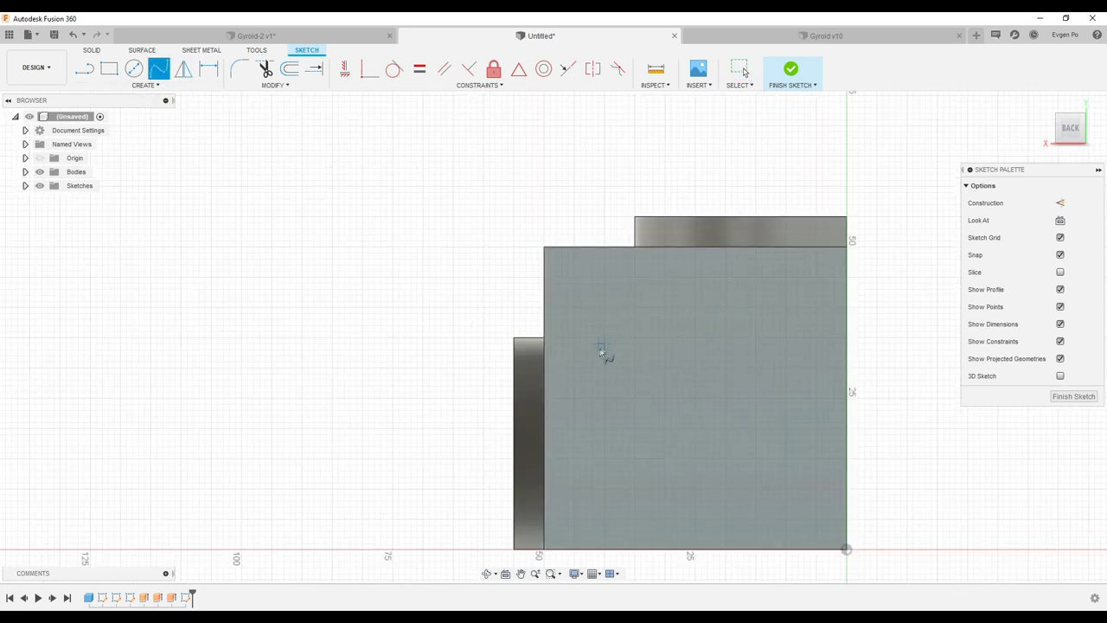
key("p")
left_click(660, 231)
left_click(528, 390)
left_click(1040, 241)
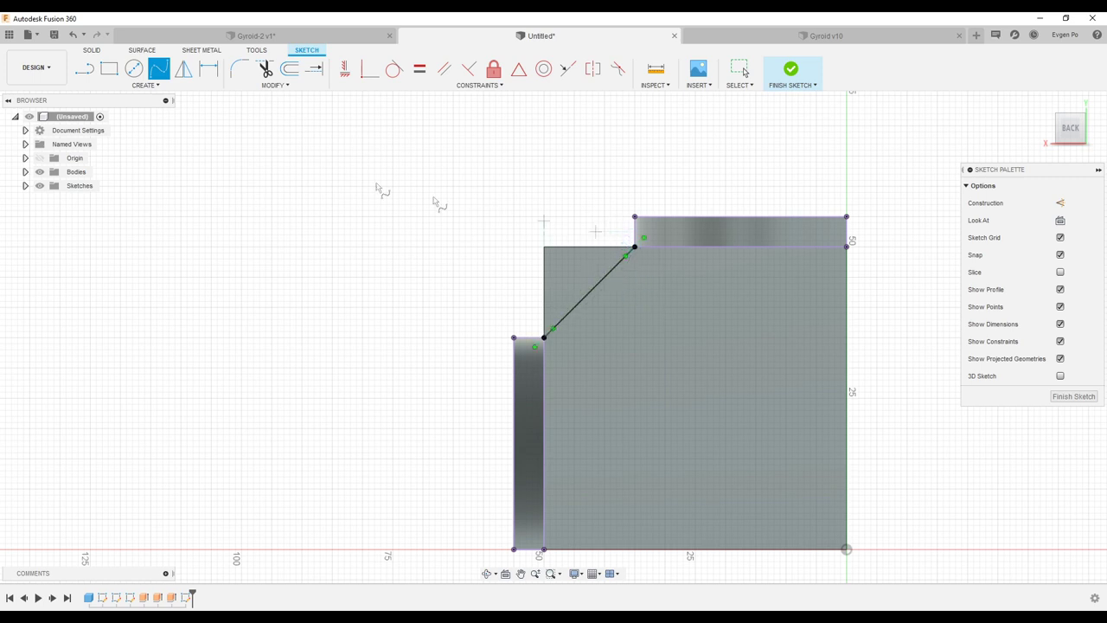
Draw a spline joining the top strip corner to the lower corner.
left_click(641, 247)
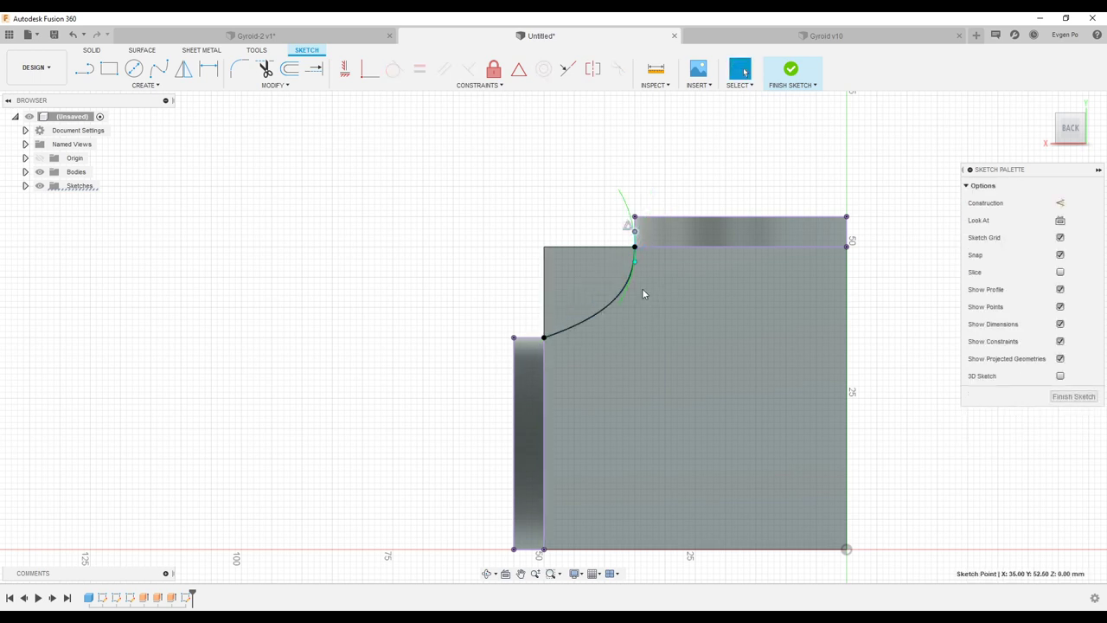
scroll(641, 246, "up", 4)
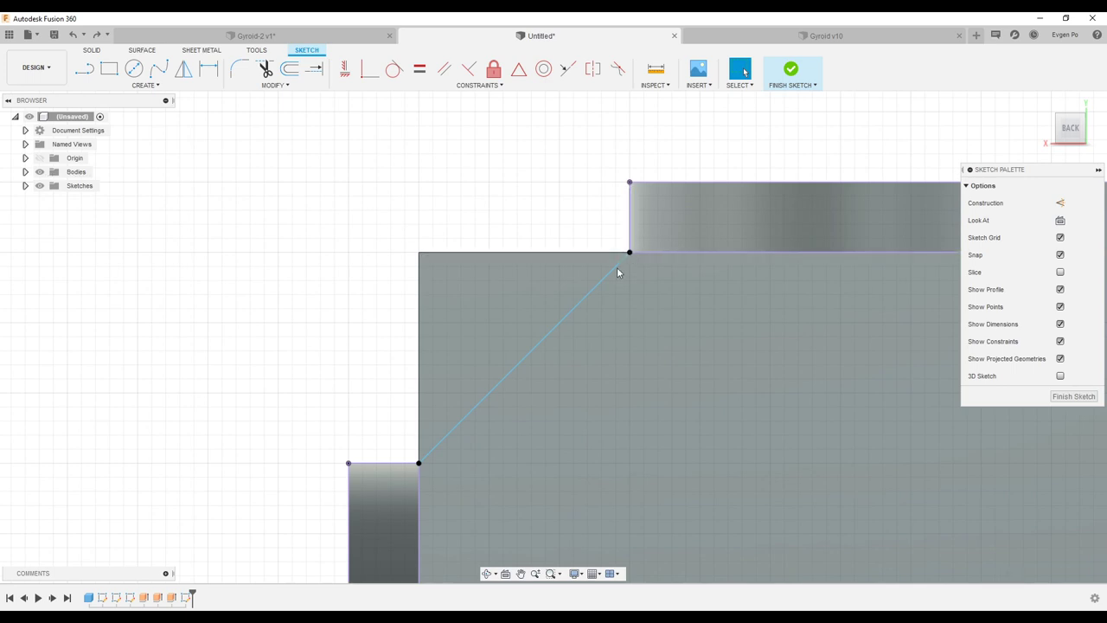
left_click(420, 467)
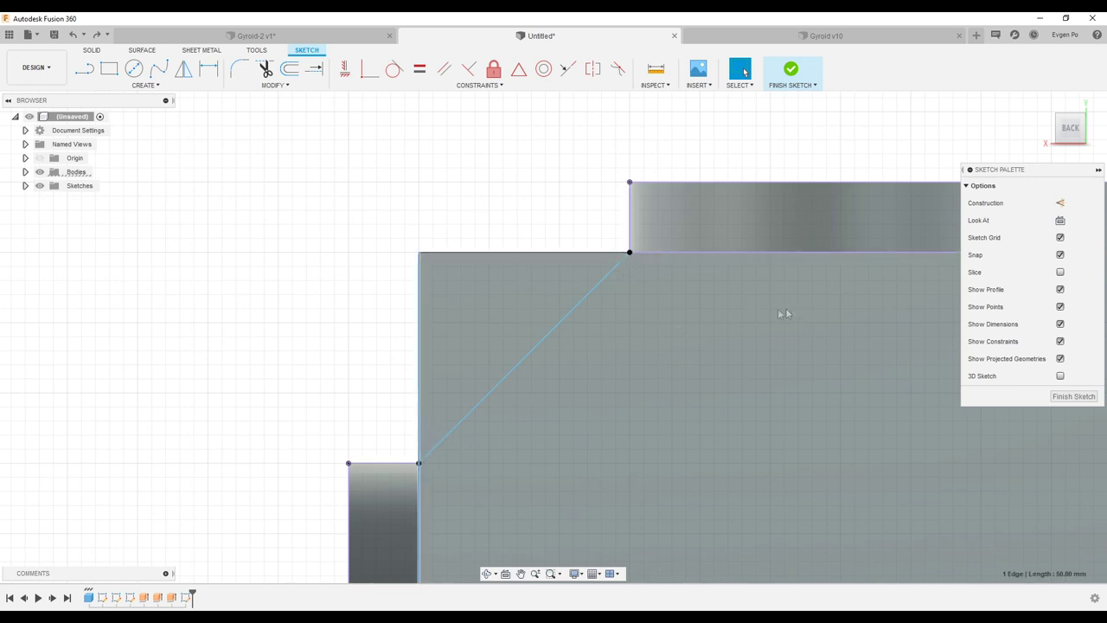
scroll(778, 308, "down", 3)
left_click(558, 354)
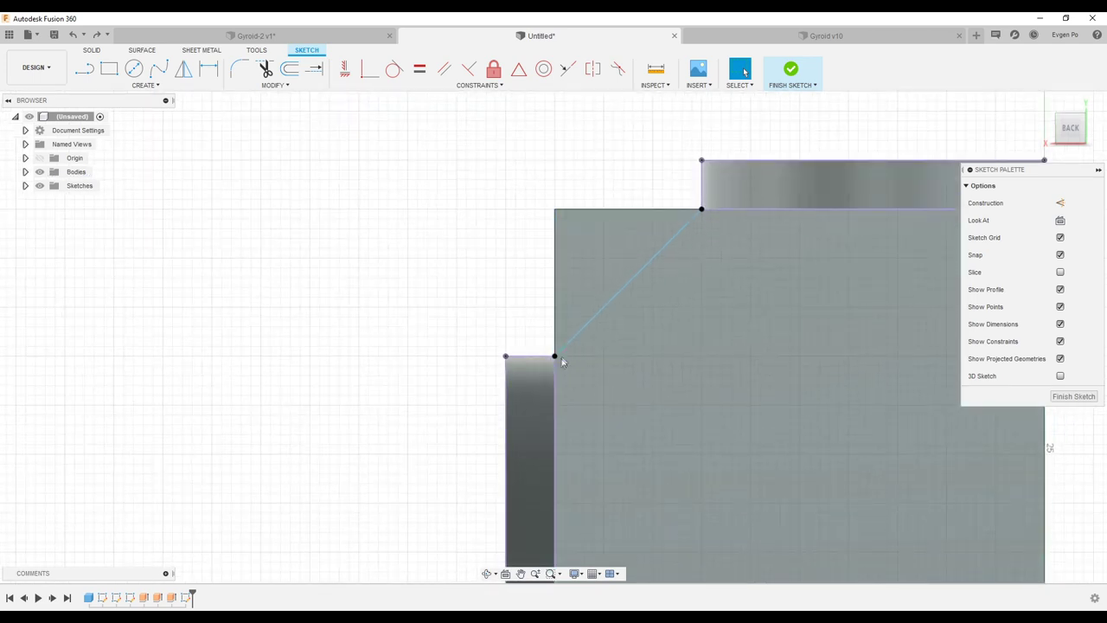
left_click(702, 208)
key("ctrl+z")
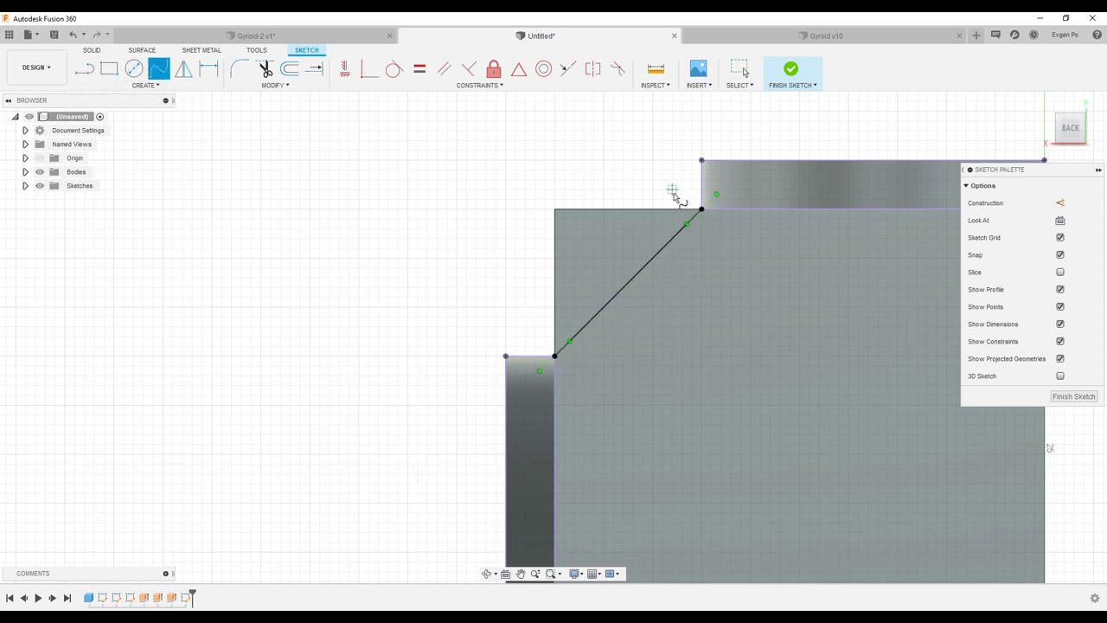
key("ctrl+z")
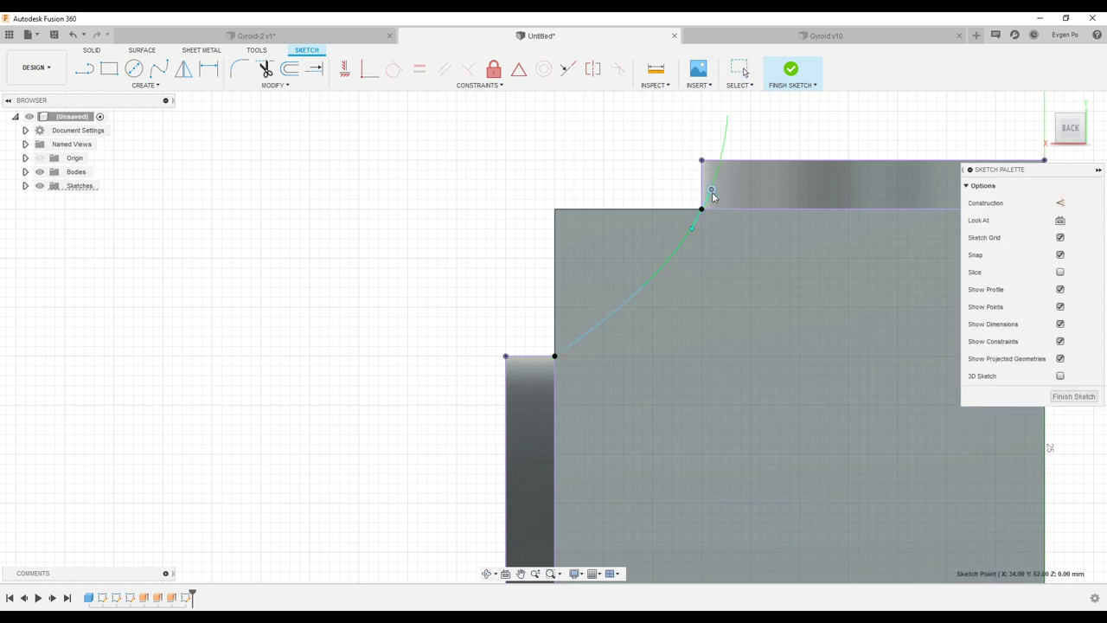
Constrain the spline vertical at the top corner and horizontal at the lower corner, then finish the sketch.
left_click(690, 229)
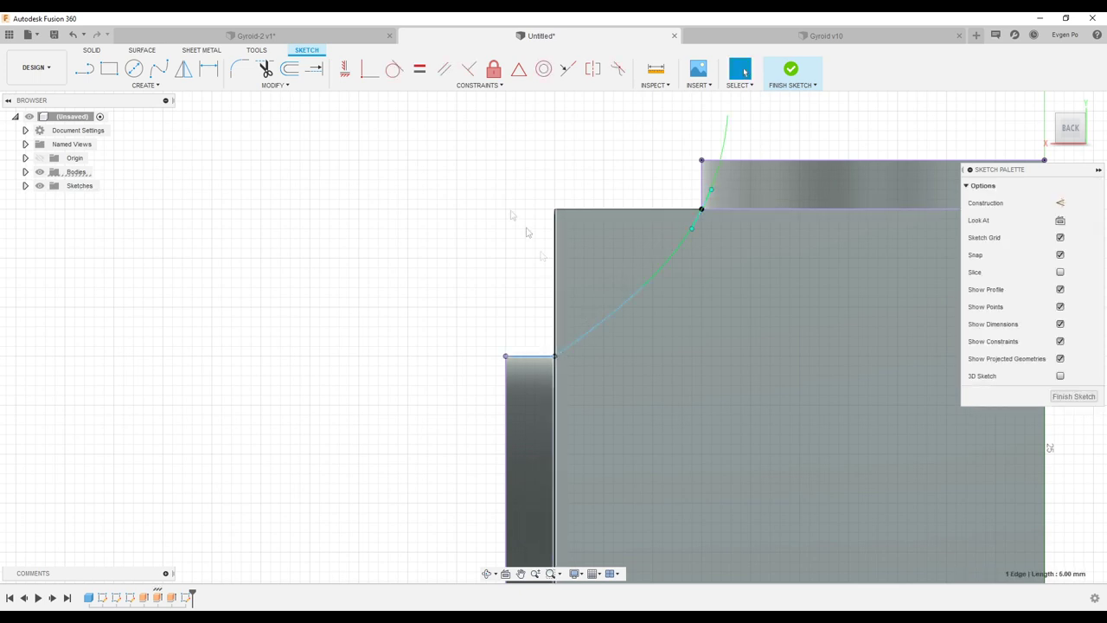
left_click(345, 76)
left_click(707, 202)
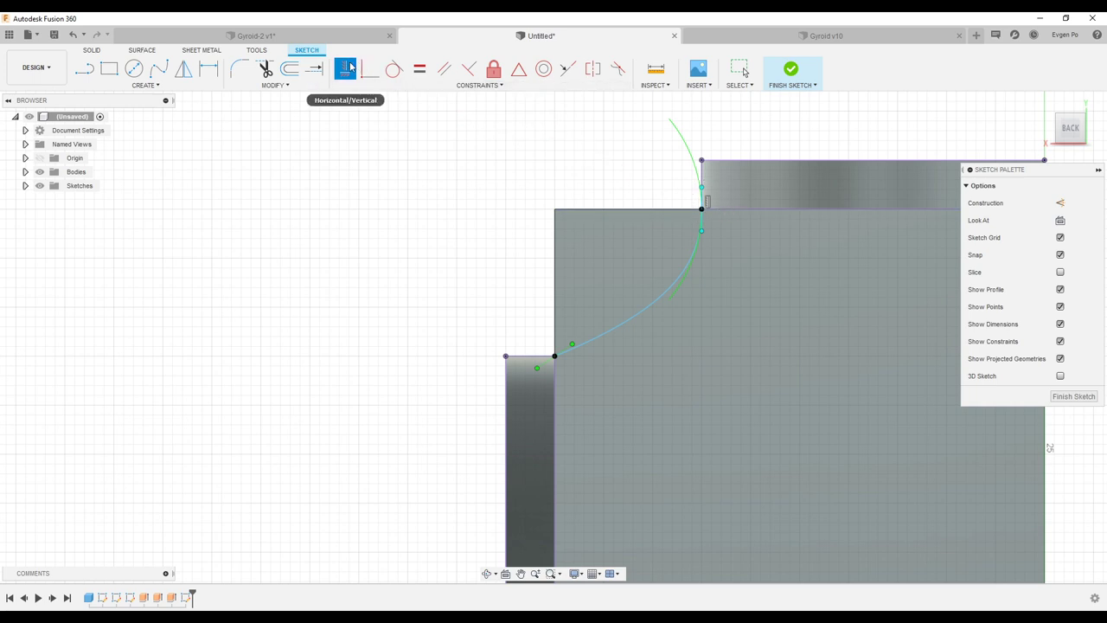
scroll(546, 370, "up", 2)
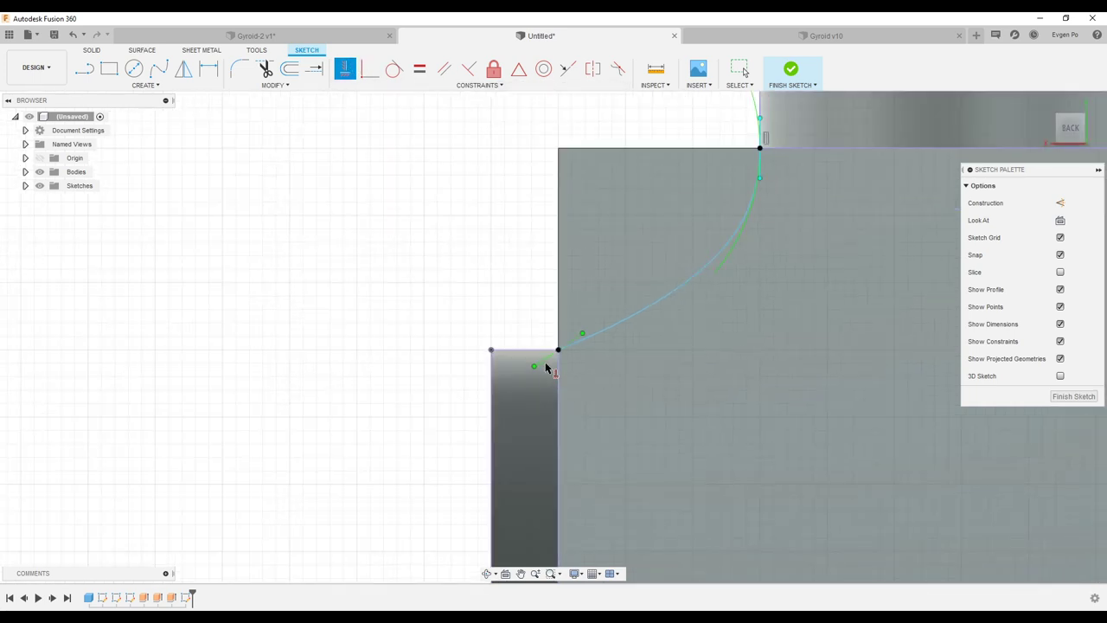
left_click(545, 365)
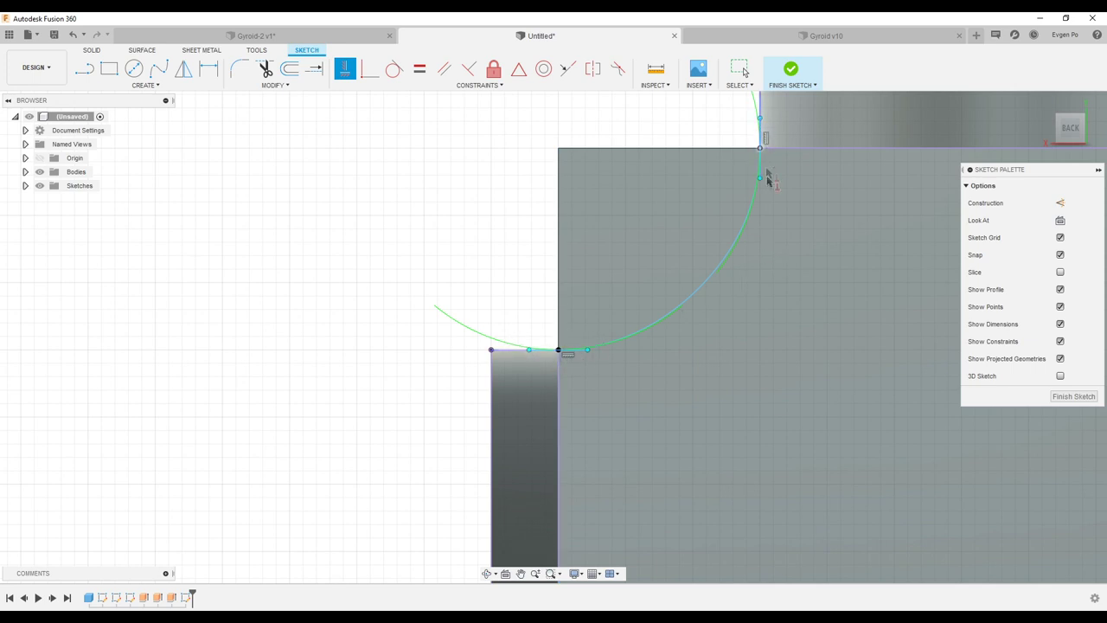
left_click(1073, 396)
middle_click_drag(782, 414, 711, 392, "shift")
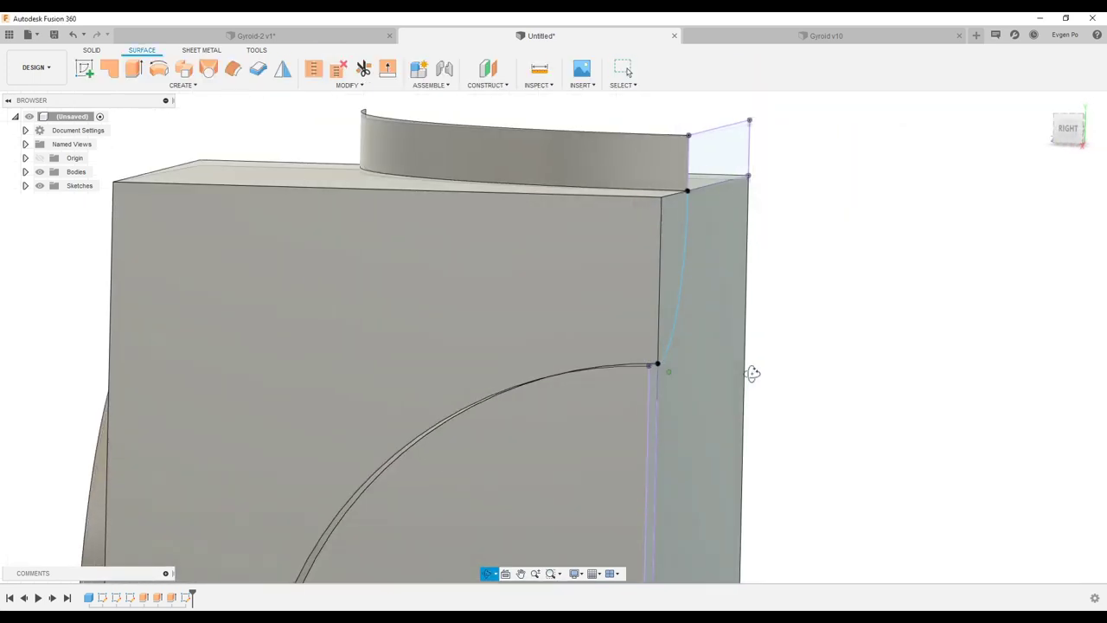
Extrude the back-face spline 5 mm as a new surface body with chaining off.
scroll(711, 391, "down", 2)
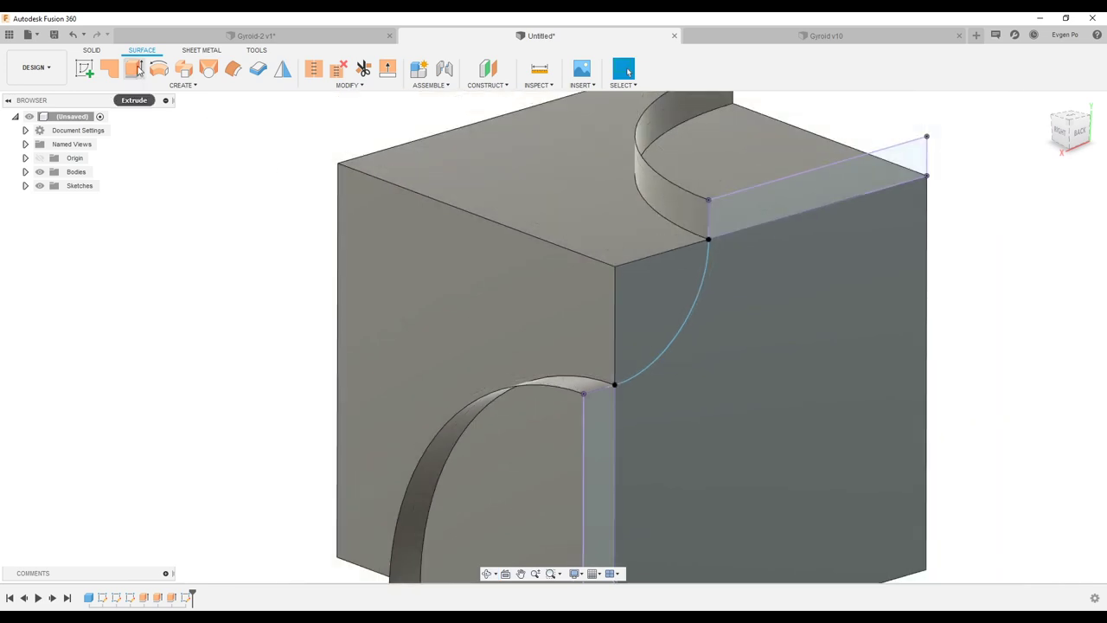
key("e")
left_click(598, 485)
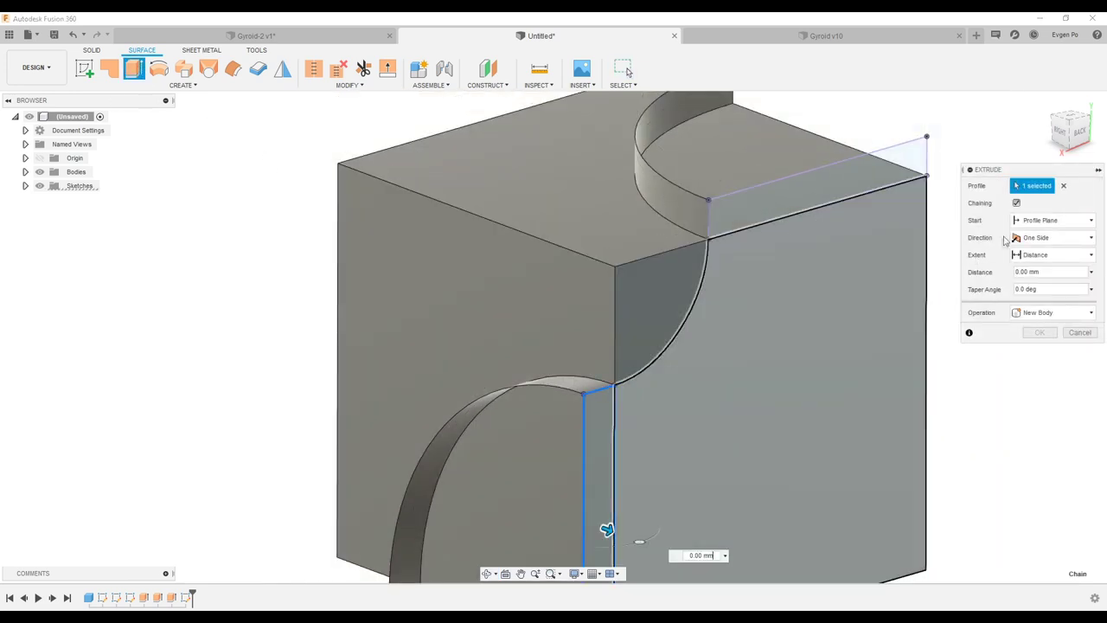
left_click(1065, 187)
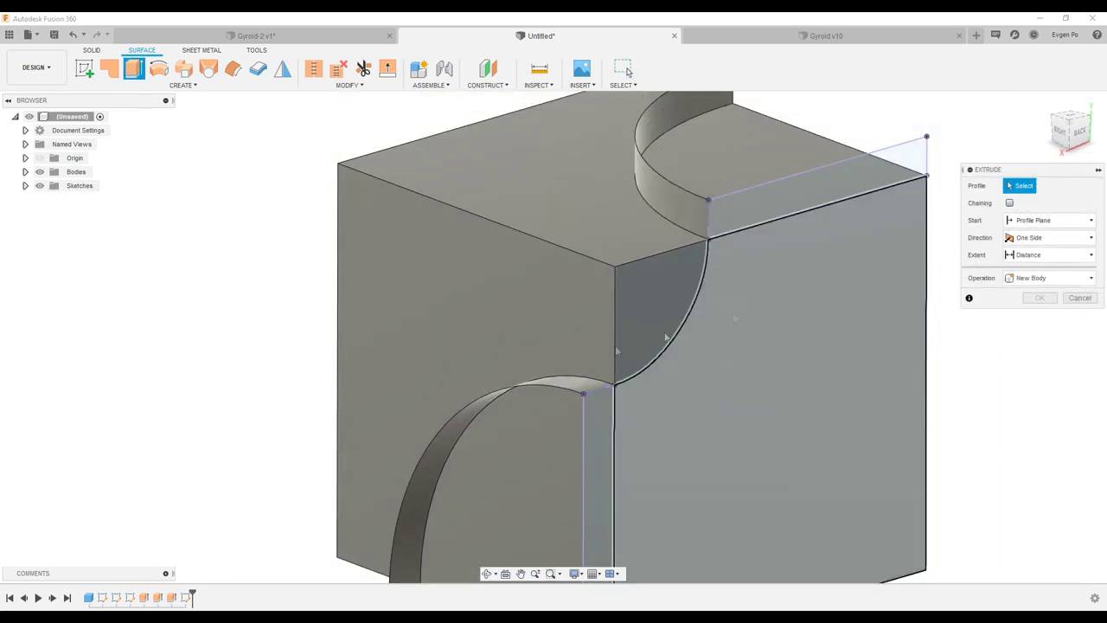
left_click(648, 372)
type("5")
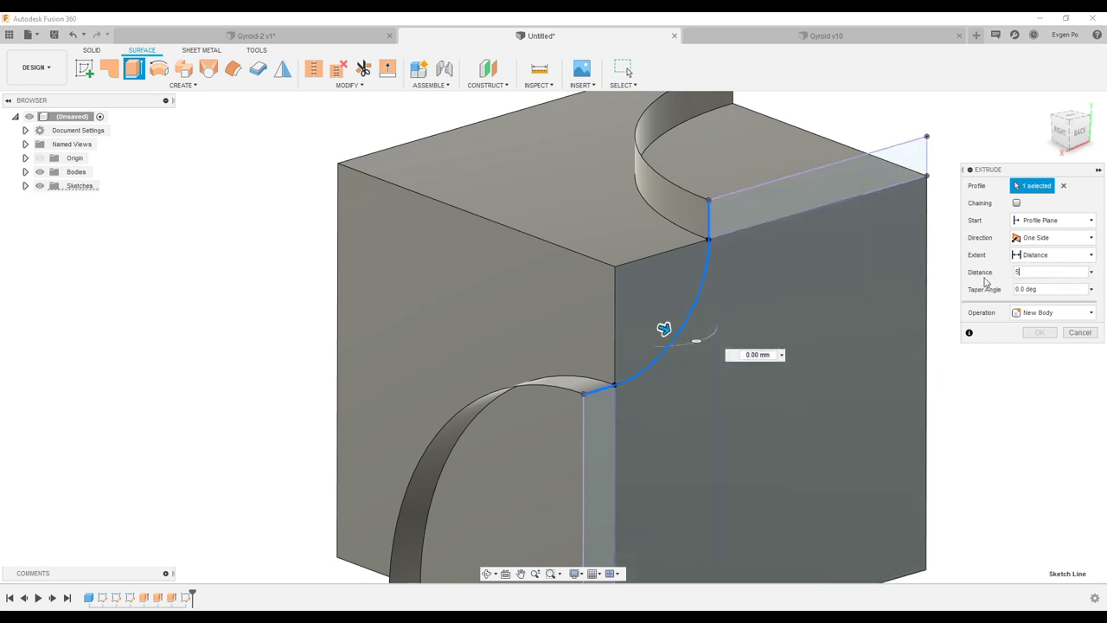
left_click(1042, 336)
mouse_move(1013, 346)
middle_mouse_down("shift")
mouse_move(944, 325)
mouse_move(855, 365)
middle_mouse_up("shift")
Sketch on another cube face and extrude its arc 5 mm, giving seven bodies.
right_click(854, 365)
key("Escape")
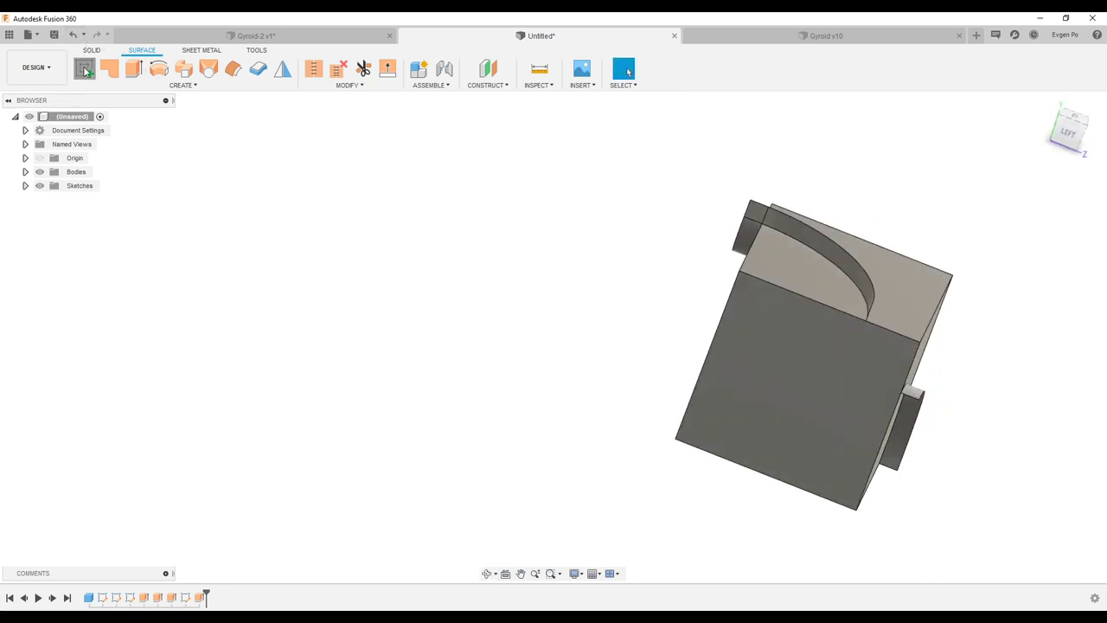
left_click(84, 70)
left_click(807, 367)
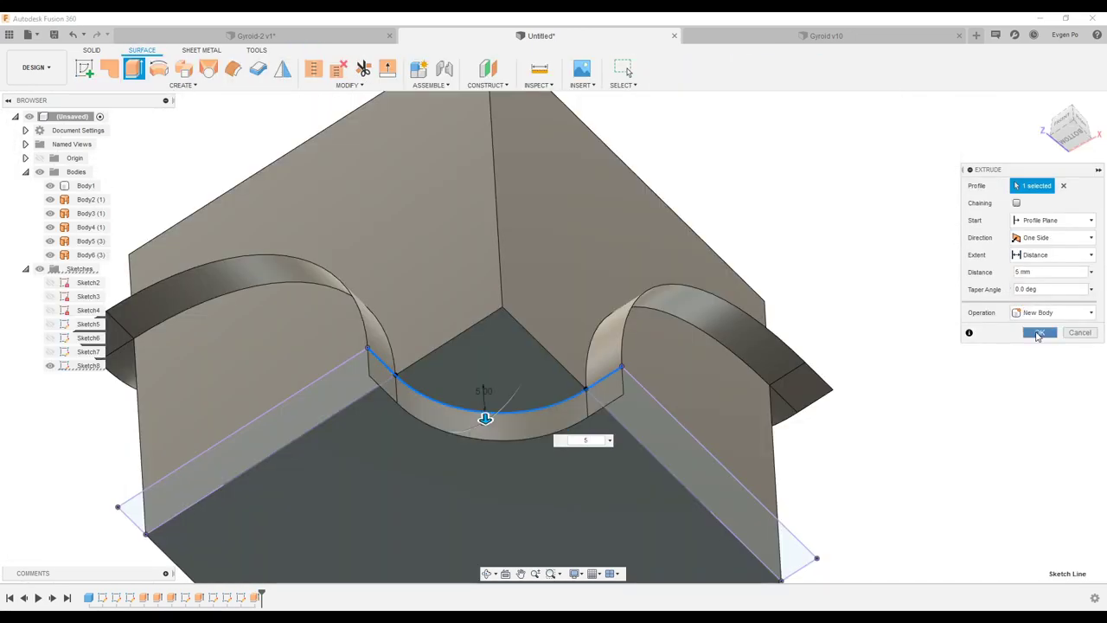
left_click(1038, 336)
middle_click_drag(773, 309, 672, 206, "shift")
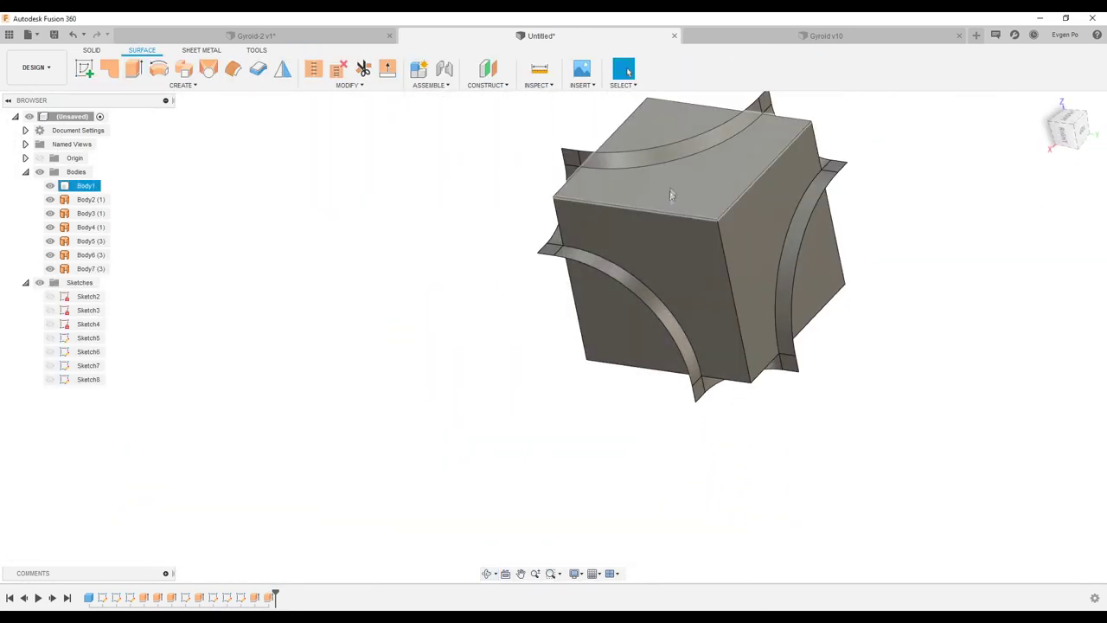
Hide the cube and stitch the six curved strip surfaces into one body, Body8.
left_click(49, 185)
left_click(91, 212)
mouse_move(699, 241)
middle_mouse_down("shift")
mouse_move(604, 290)
mouse_move(699, 379)
mouse_move(733, 285)
middle_mouse_up("shift")
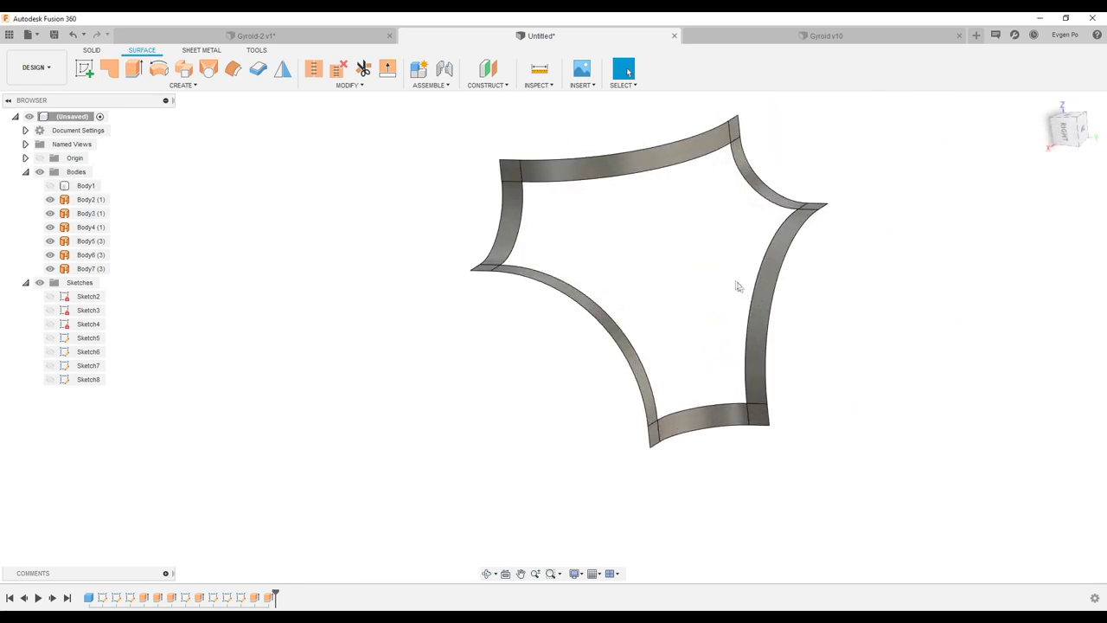
left_click(316, 76)
left_click_drag(453, 187, 785, 511)
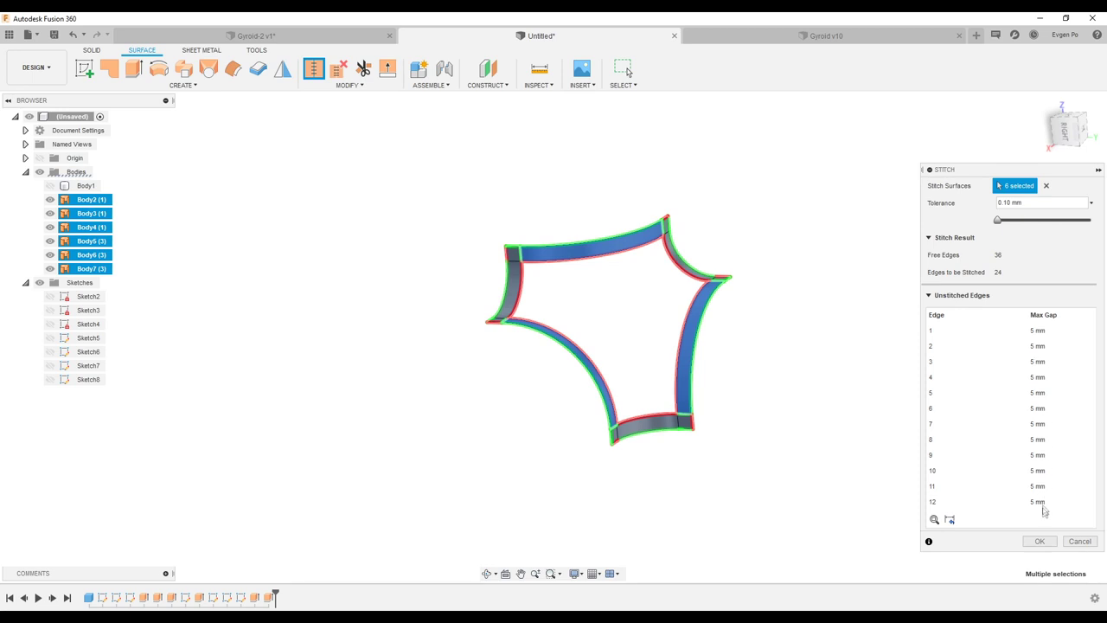
left_click(1038, 542)
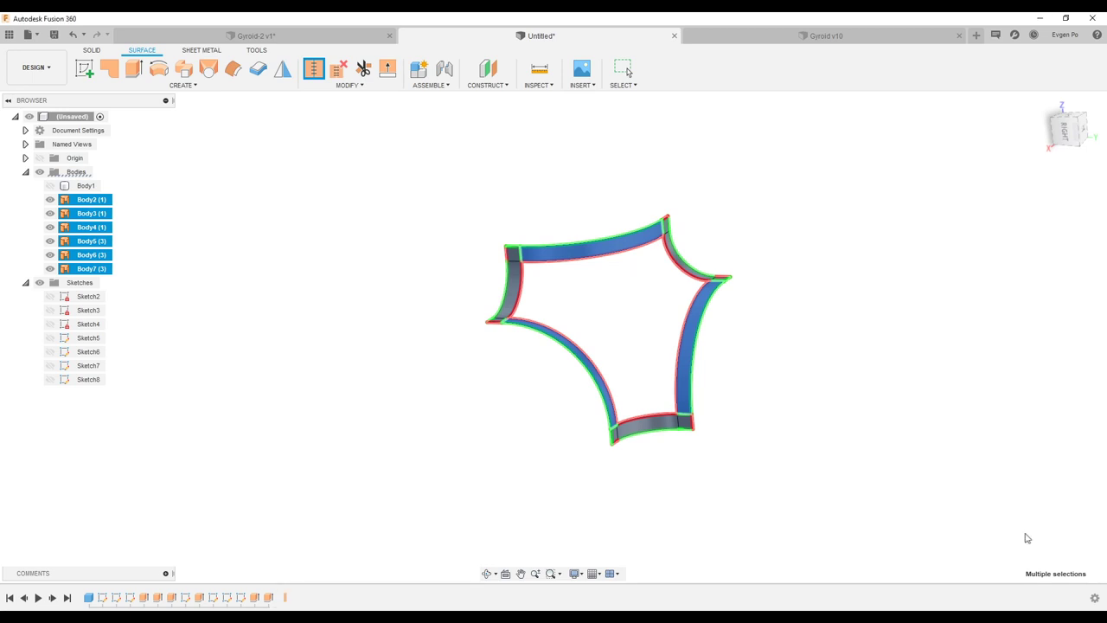
left_click(108, 71)
Fill the strip loop's inner boundary with a curvature-continuous patch surface, Body9.
left_click(571, 257)
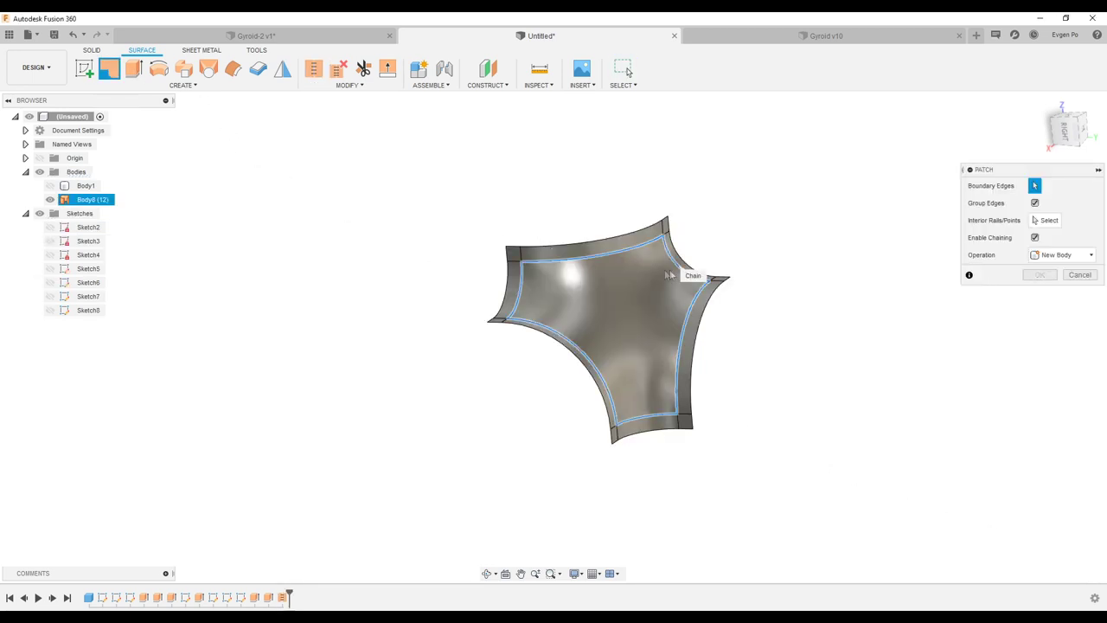
scroll(695, 278, "up", 2)
left_click(1051, 222)
left_click(1025, 259)
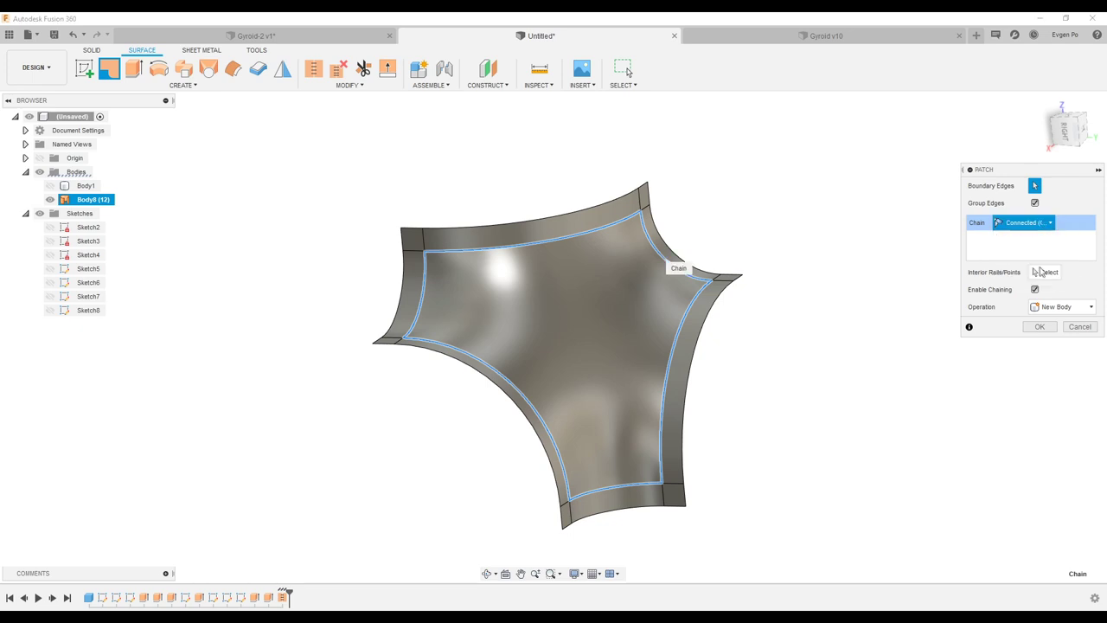
middle_click_drag(633, 281, 640, 289, "shift")
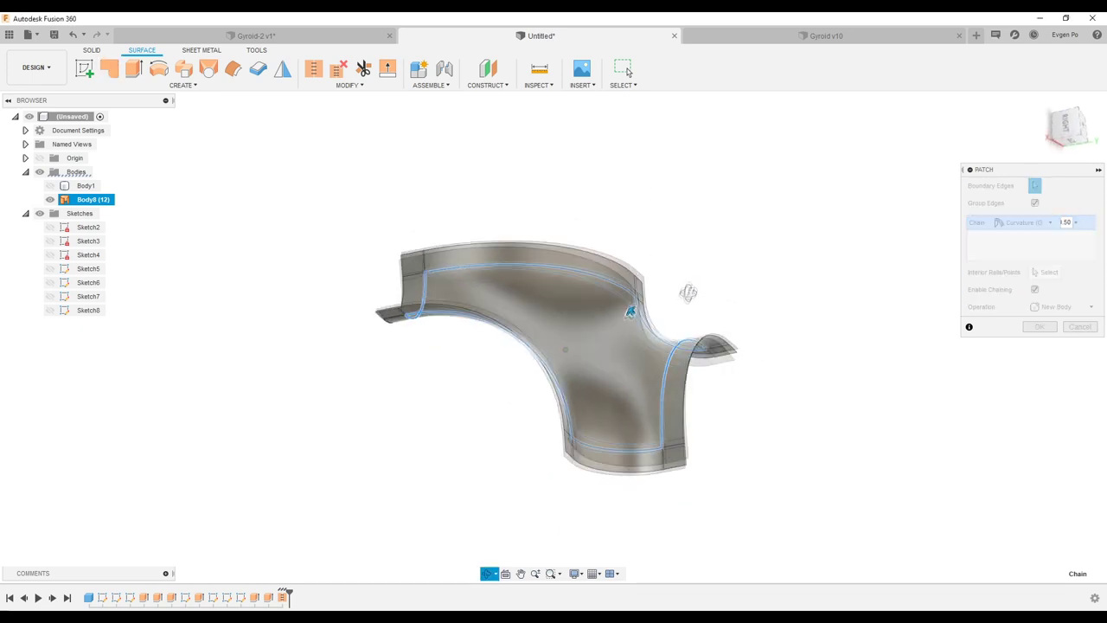
key("Return")
middle_click_drag(637, 286, 487, 313, "shift")
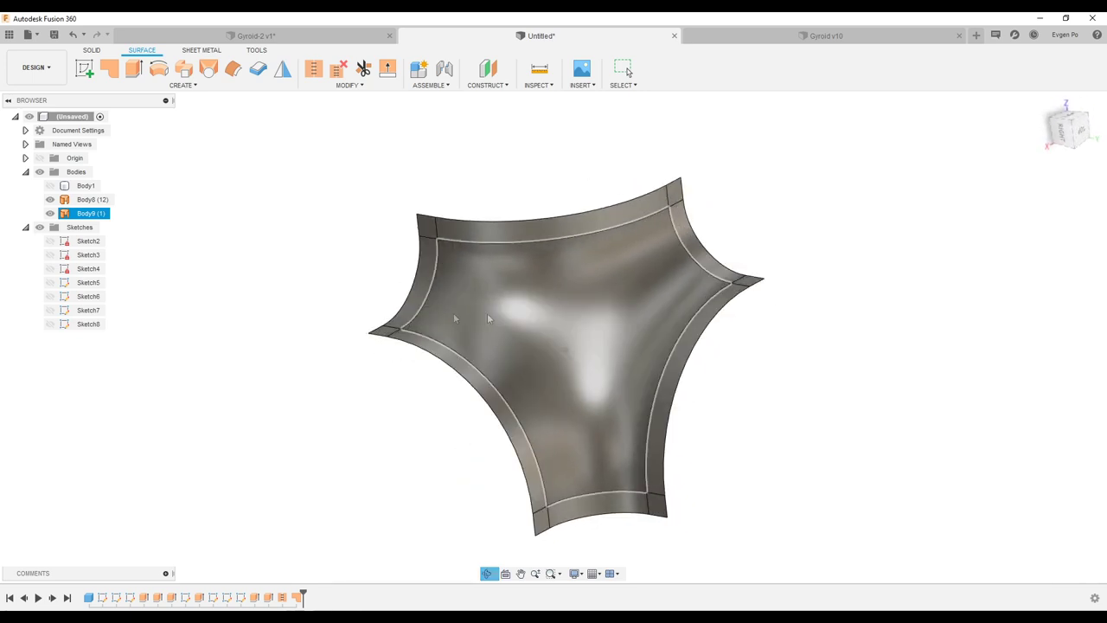
Hide the outer band surface Body8 and show the reference cube Body1 again.
left_click(49, 200)
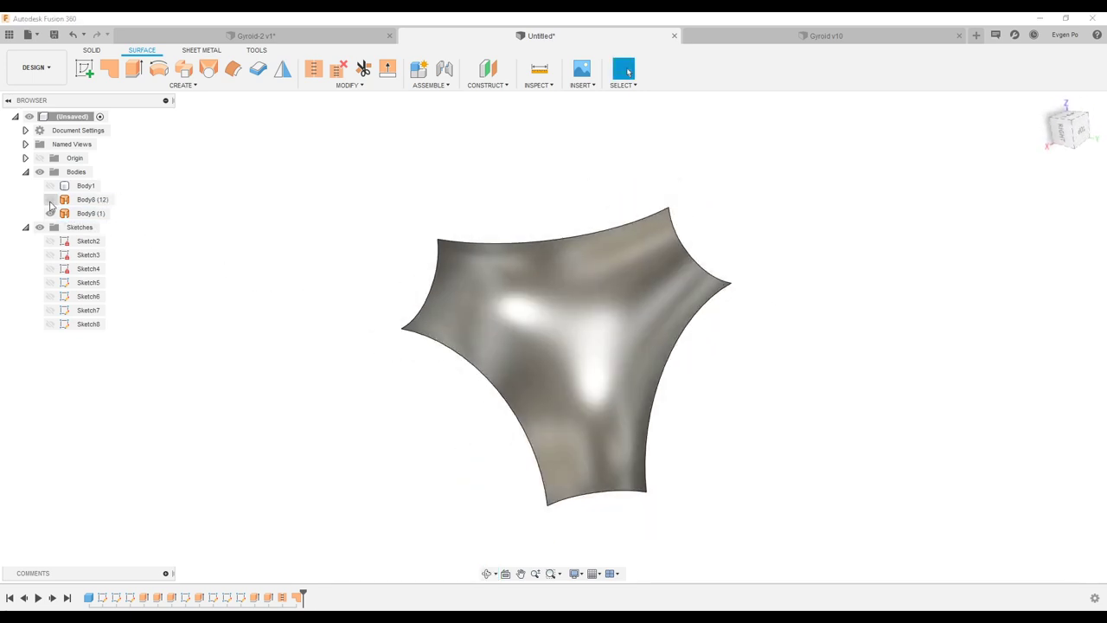
left_click(50, 200)
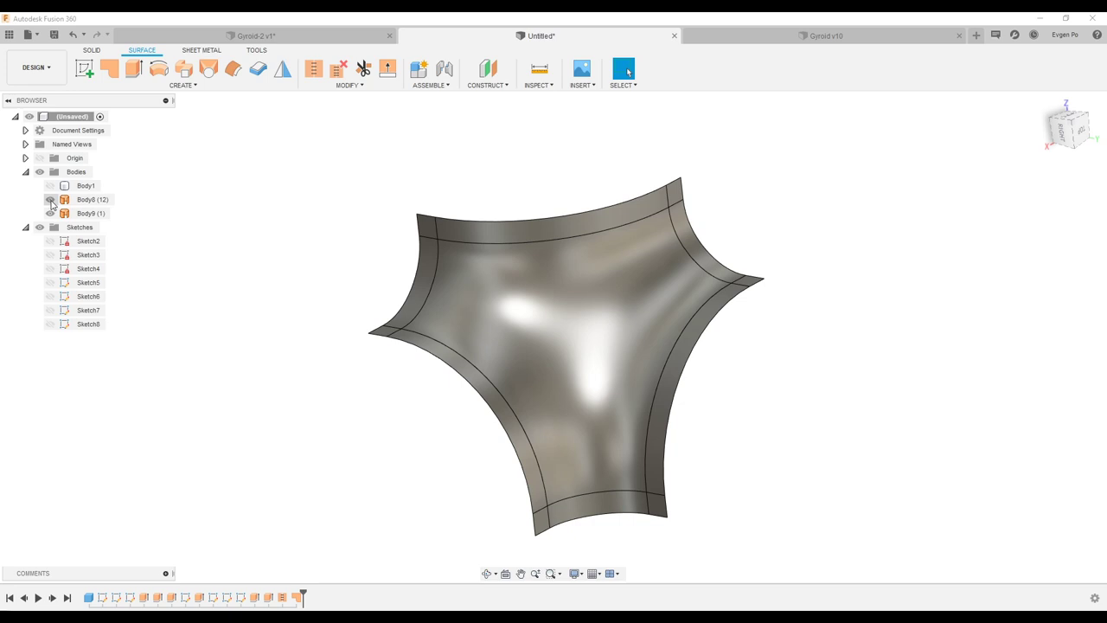
left_click(49, 200)
left_click(86, 185)
left_click(49, 185)
mouse_move(370, 231)
middle_mouse_down("shift")
mouse_move(403, 229)
mouse_move(390, 242)
mouse_move(441, 250)
middle_mouse_up("shift")
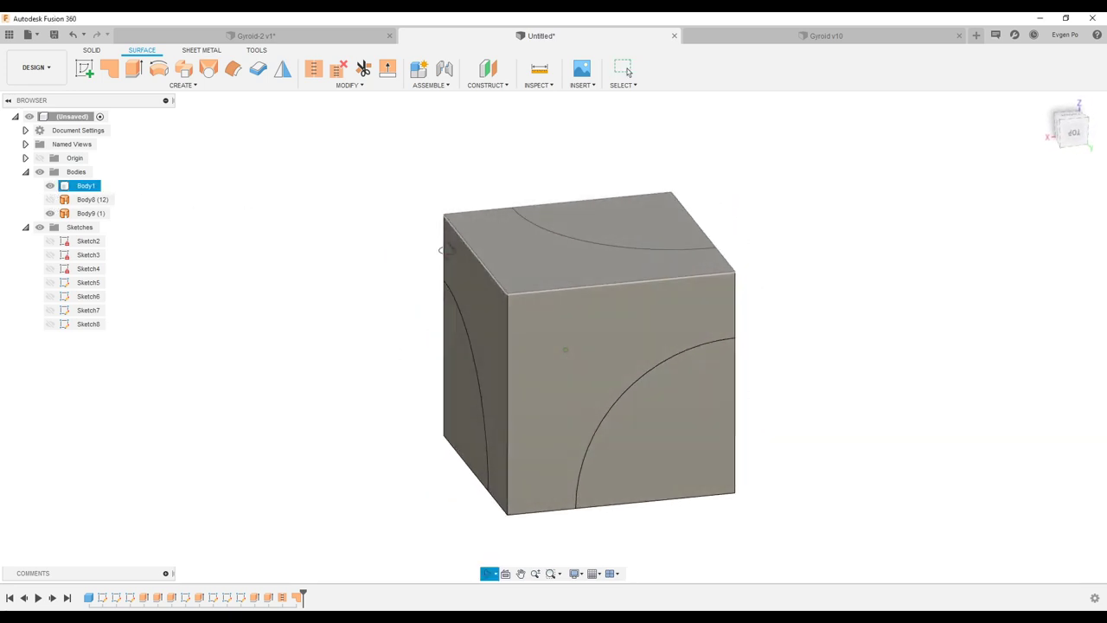
Mirror the gyroid patch Body9 across a cube face.
key("Escape")
left_click(100, 51)
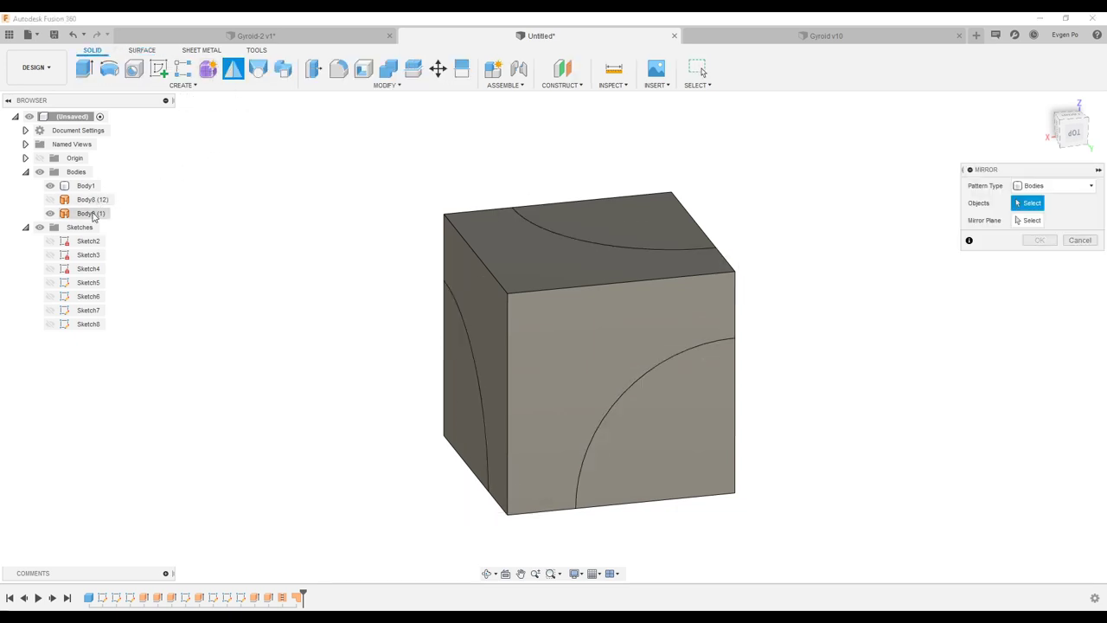
left_click(91, 213)
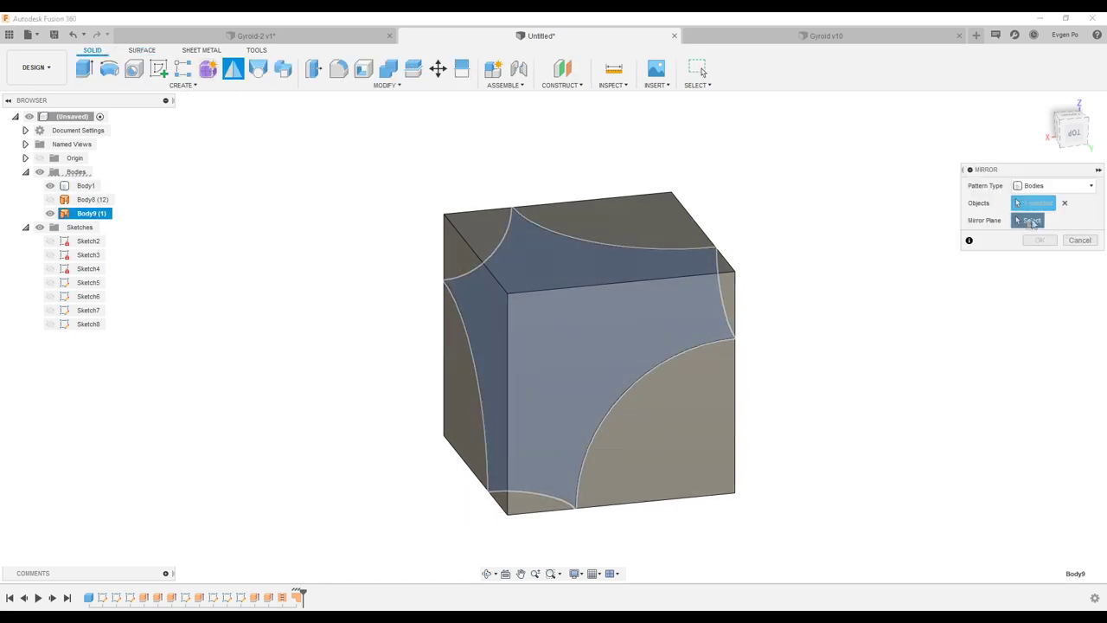
middle_click_drag(943, 221, 853, 217, "shift")
left_click(736, 361)
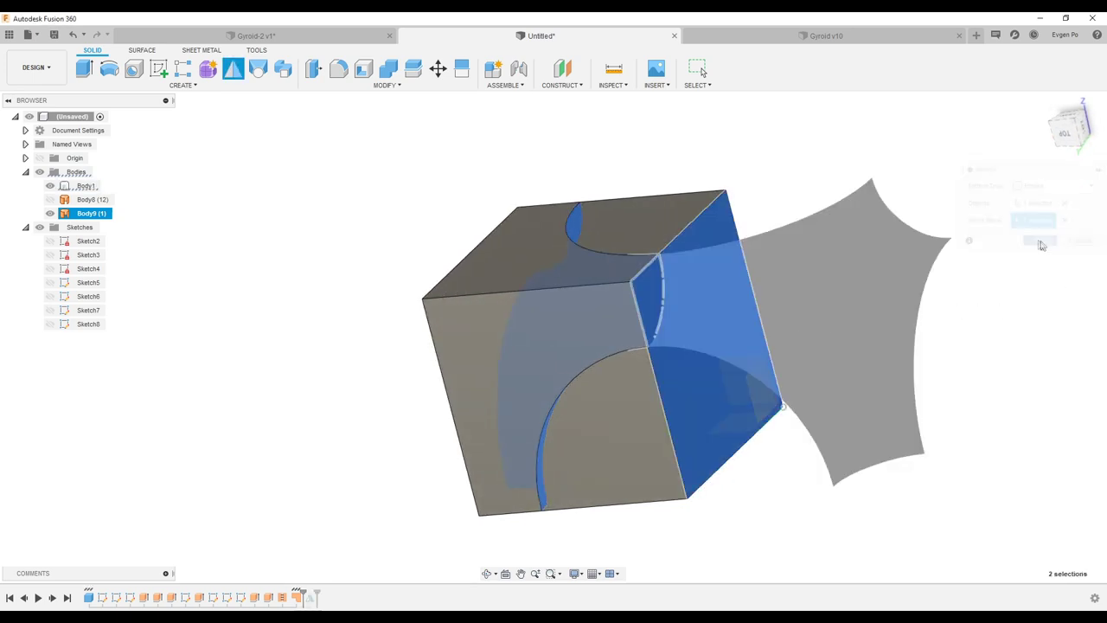
left_click(1041, 242)
Mirror Body9 and Body10 across another cube face.
left_click(233, 69)
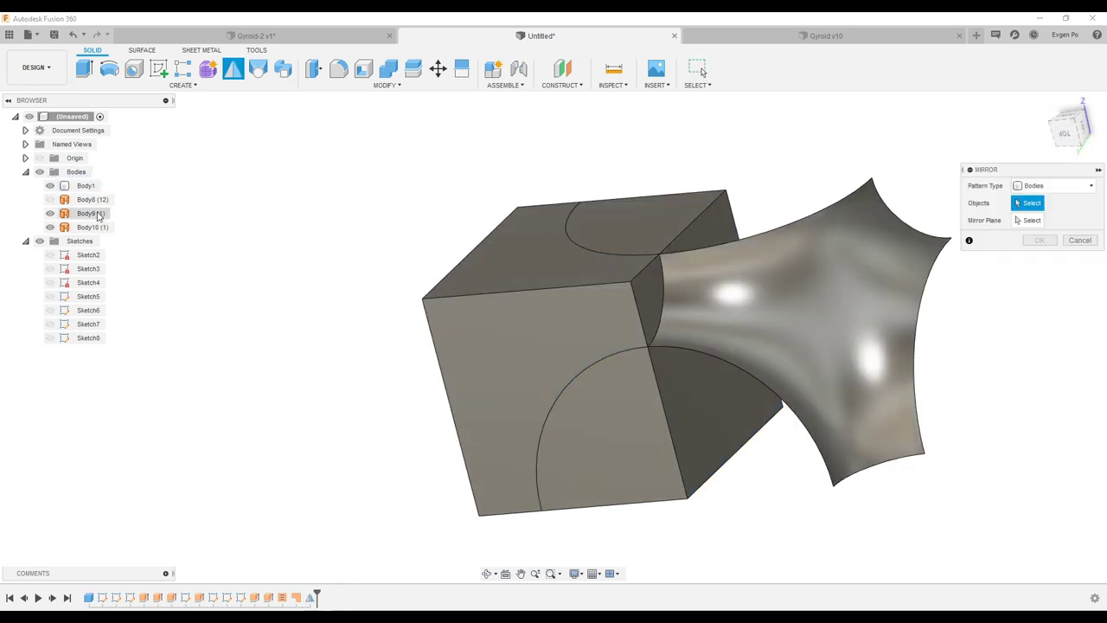
left_click(99, 214)
left_click(94, 227)
left_click(1030, 220)
middle_click_drag(744, 389, 723, 206, "shift")
left_click(852, 368)
left_click(1039, 240)
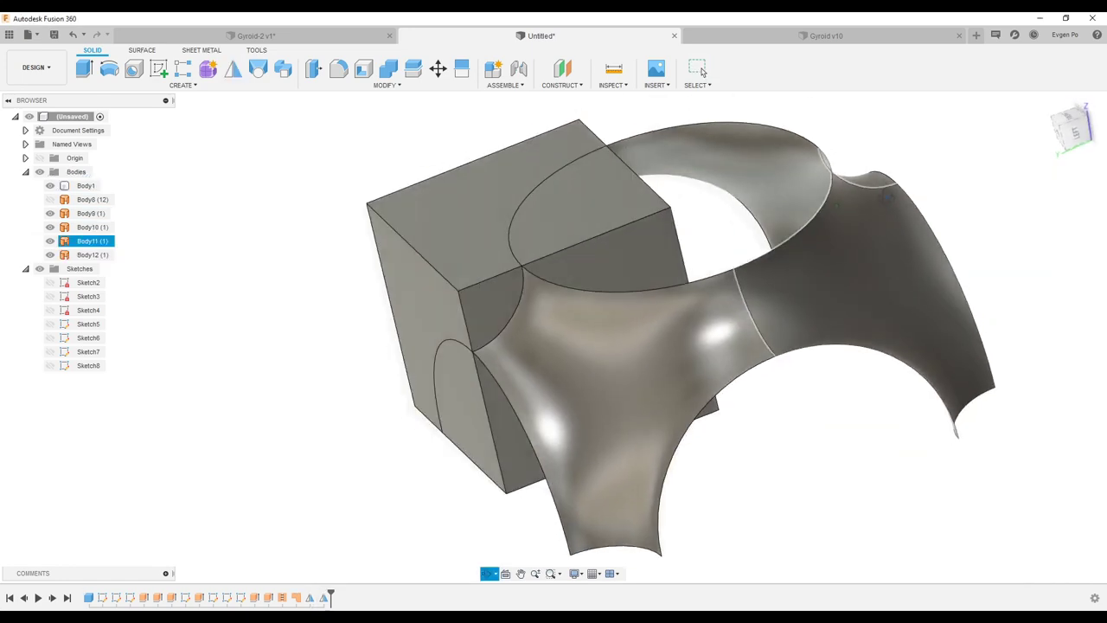
Mirror Body9–Body12 across the cube's bottom face, completing eight patches.
left_click(232, 70)
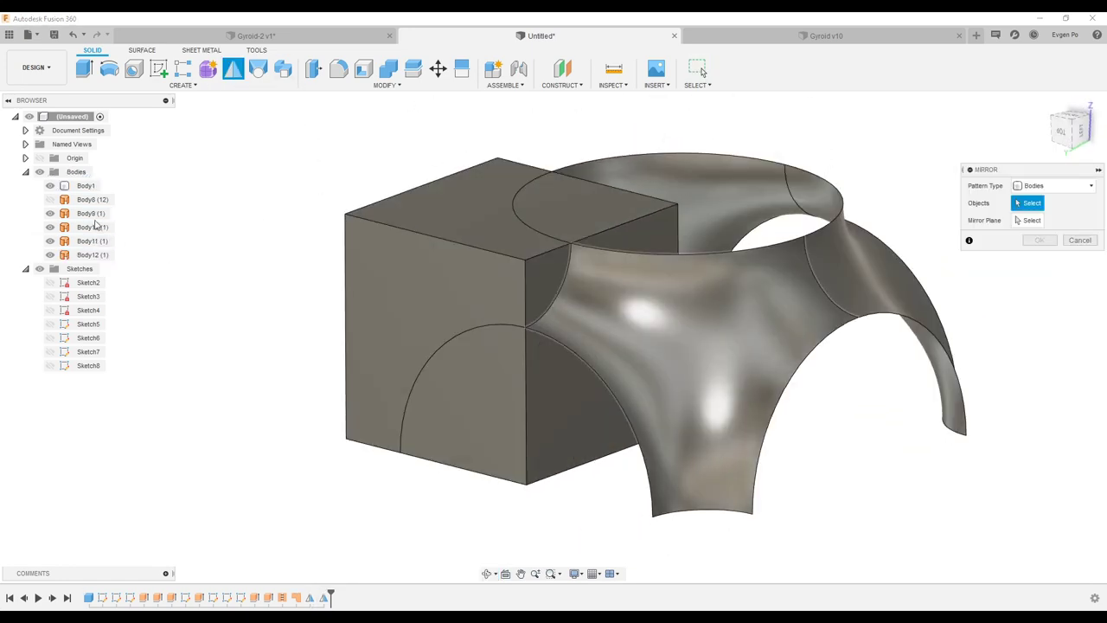
left_click(91, 213)
left_click(92, 227)
left_click(92, 240)
left_click(92, 254)
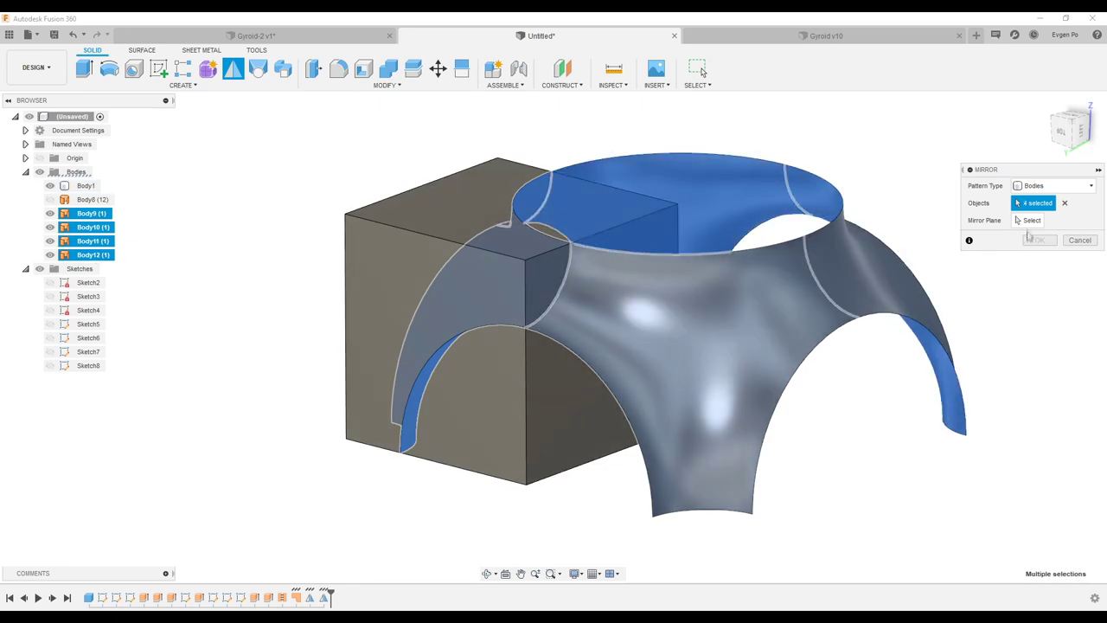
left_click(1030, 220)
middle_click_drag(692, 347, 606, 259, "shift")
left_click(520, 406)
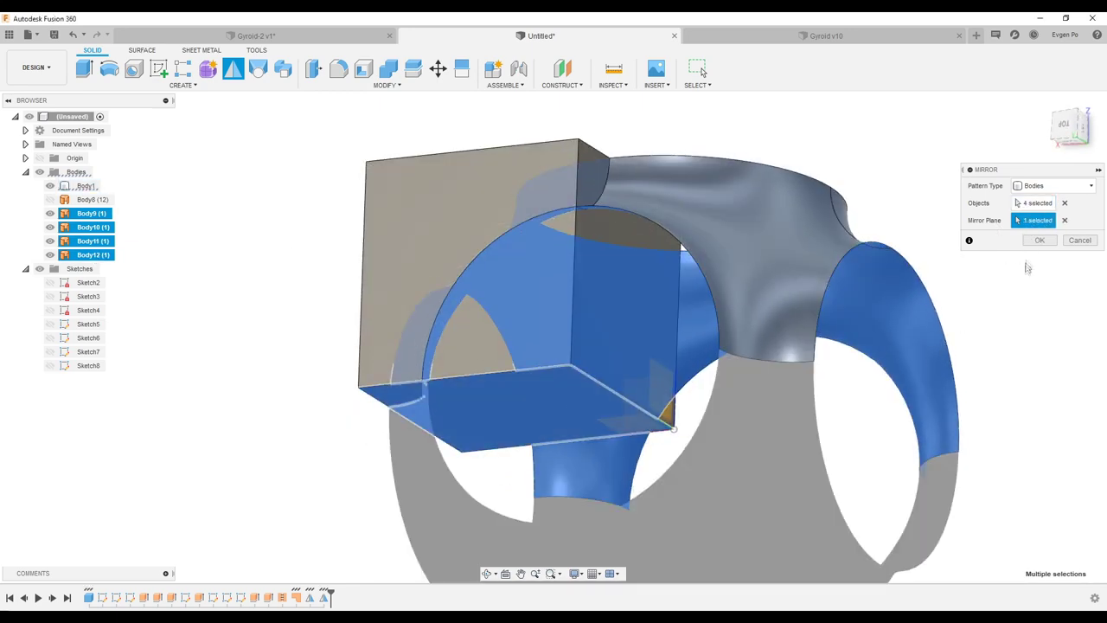
left_click(1040, 239)
middle_click_drag(822, 329, 695, 306, "shift")
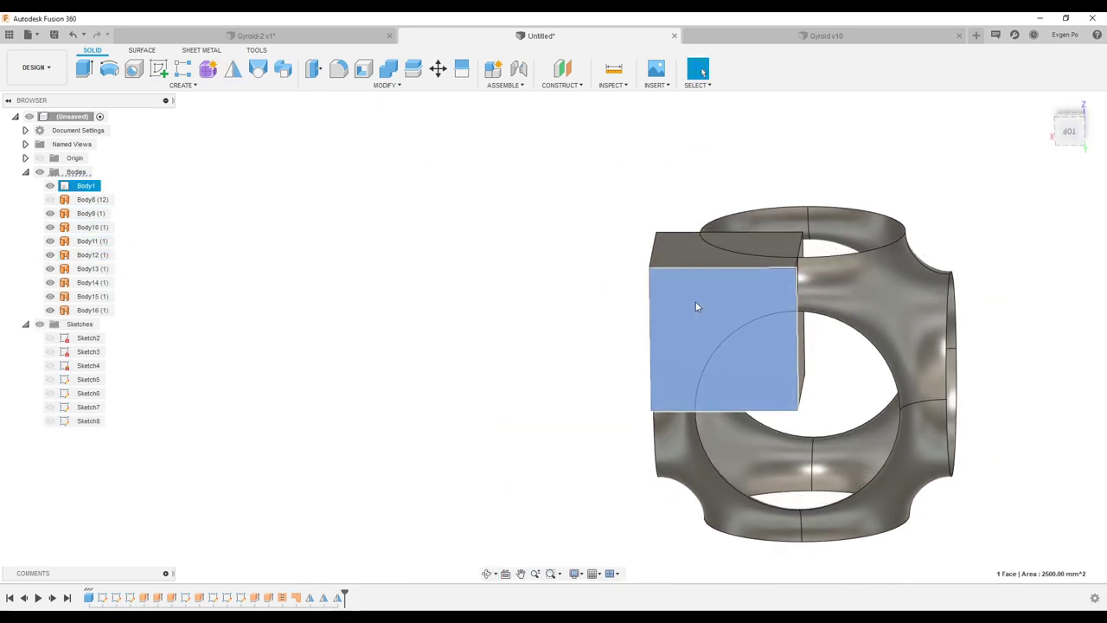
Hide the cube and stitch the eight gyroid patches into one body, Body17.
left_click(697, 305)
left_click(49, 186)
scroll(625, 321, "down", 3)
left_click_drag(533, 210, 933, 523)
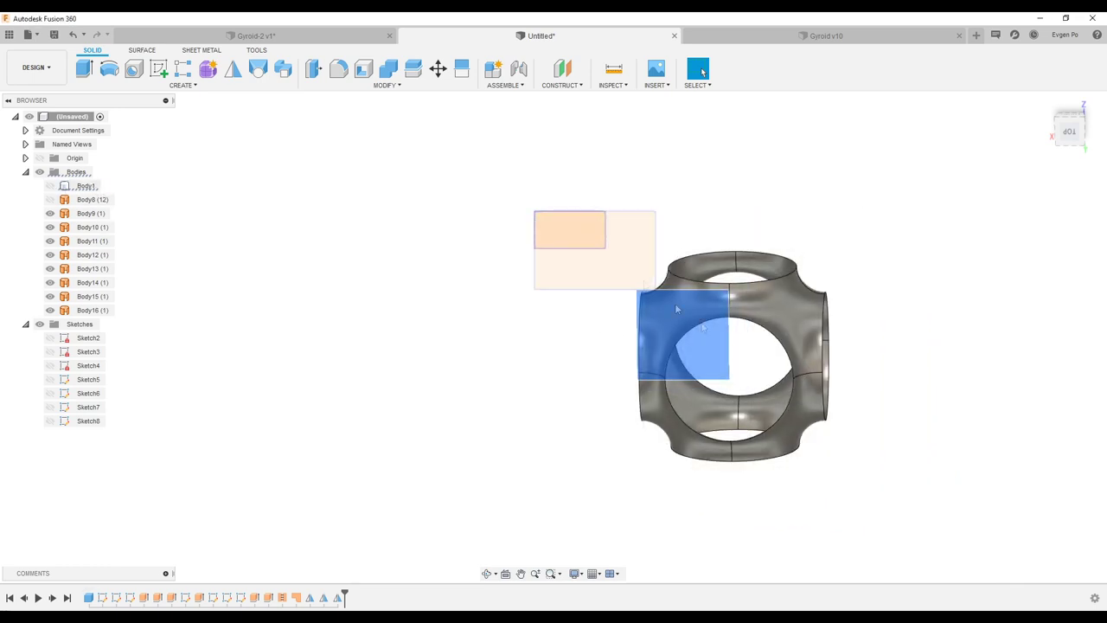
left_click(141, 50)
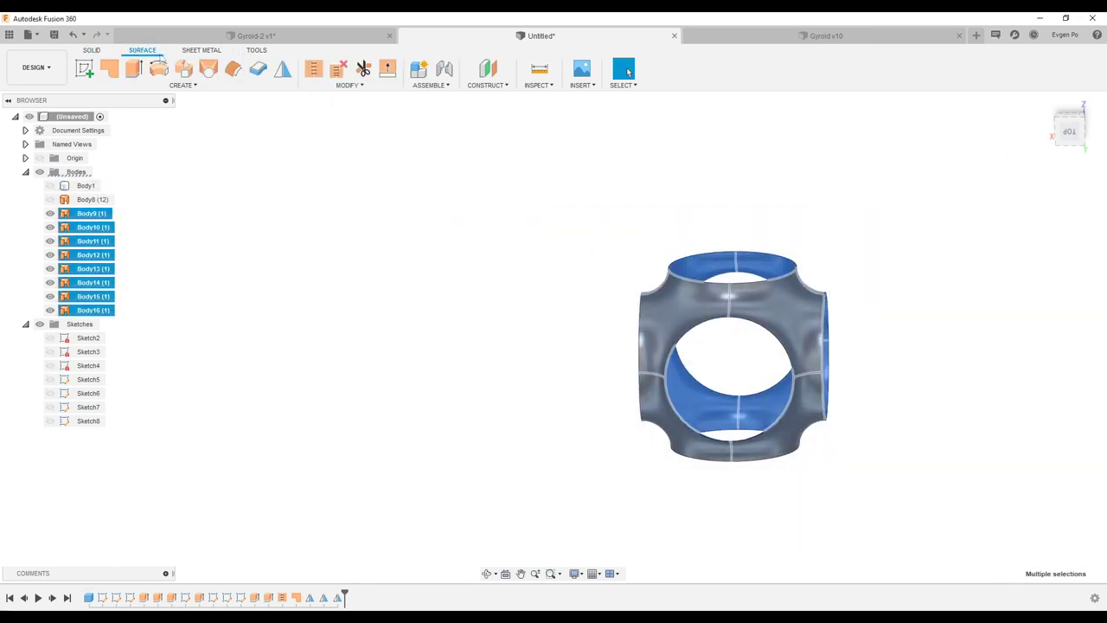
left_click(313, 71)
left_click(1041, 572)
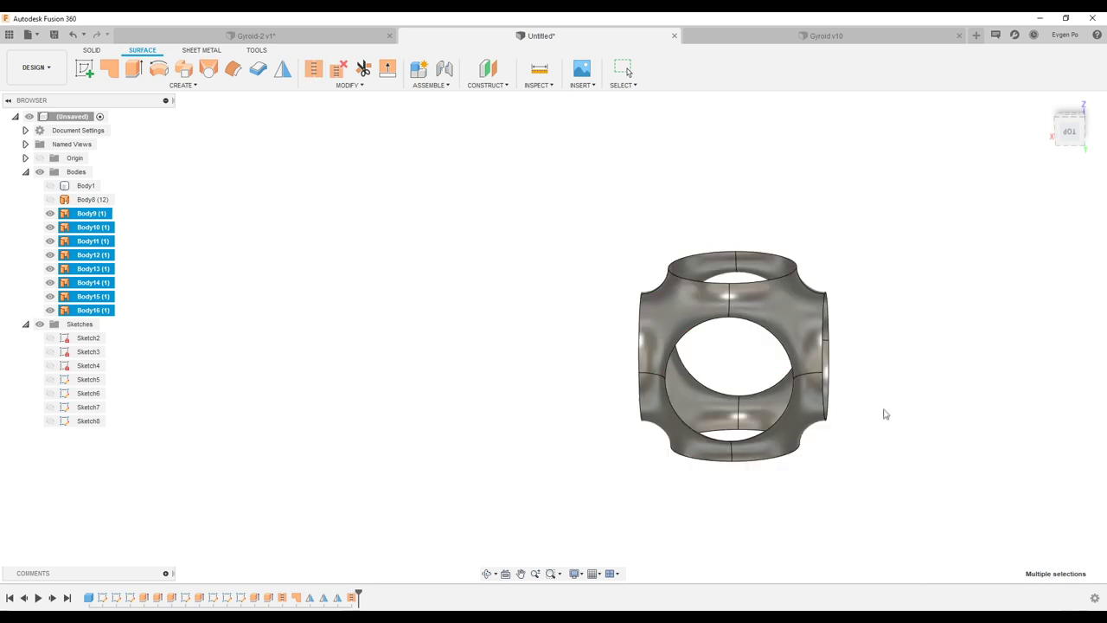
middle_click_drag(436, 270, 511, 262, "shift")
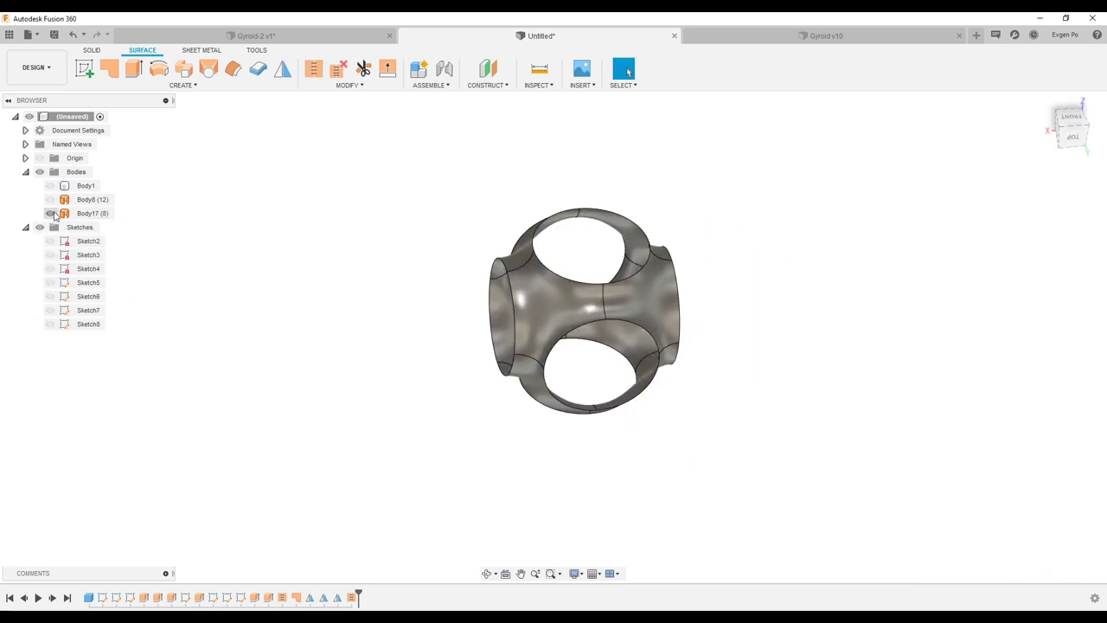
Inspect the stitched Body17 unit cell and choose it as the body for a rectangular pattern.
left_click(49, 213)
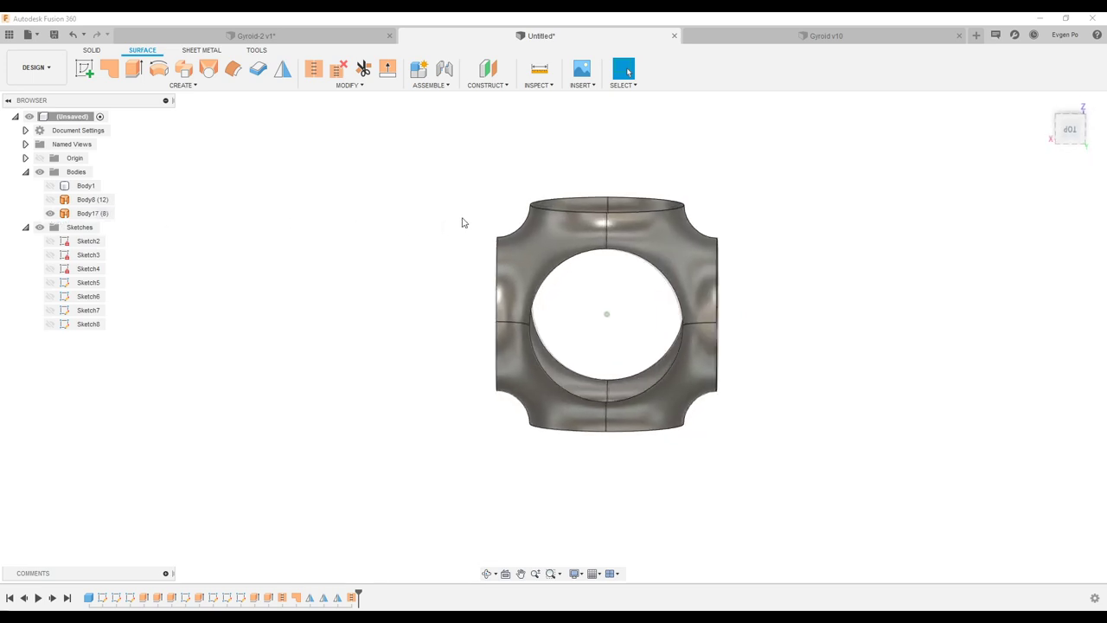
left_click(528, 305)
middle_click_drag(529, 306, 510, 305, "shift")
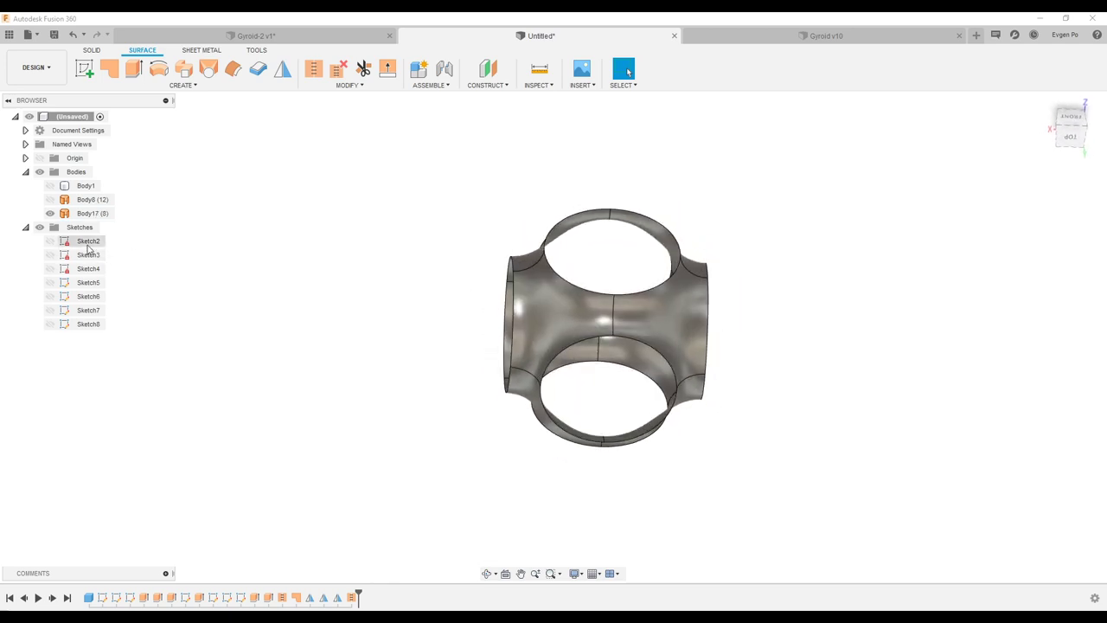
mouse_move(334, 259)
middle_mouse_down("shift")
mouse_move(358, 239)
mouse_move(108, 173)
middle_mouse_up("shift")
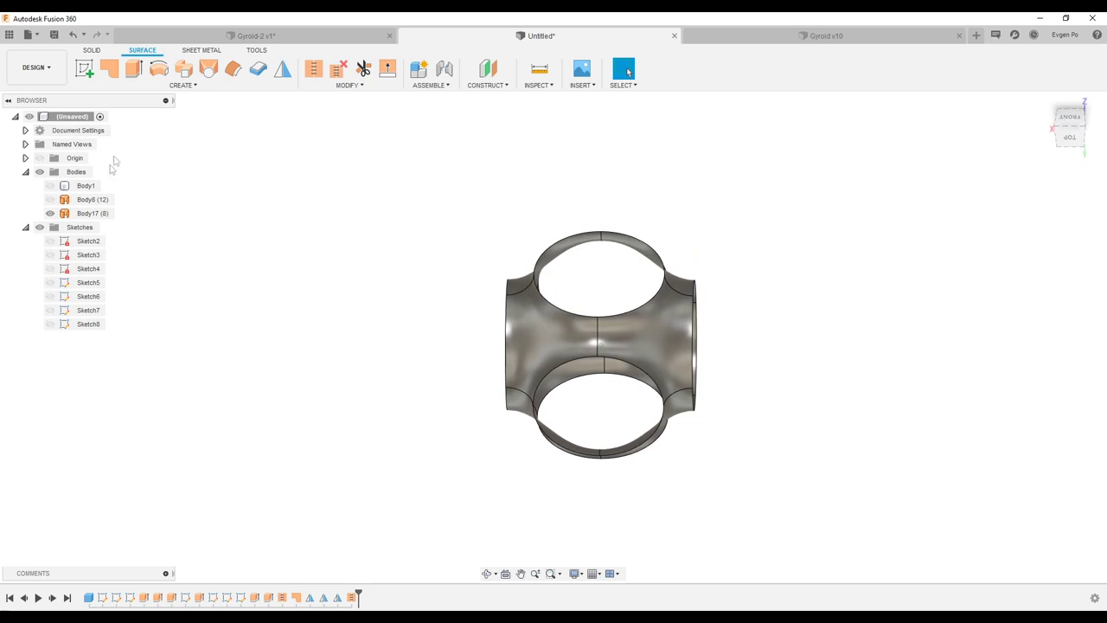
left_click(93, 50)
left_click(184, 69)
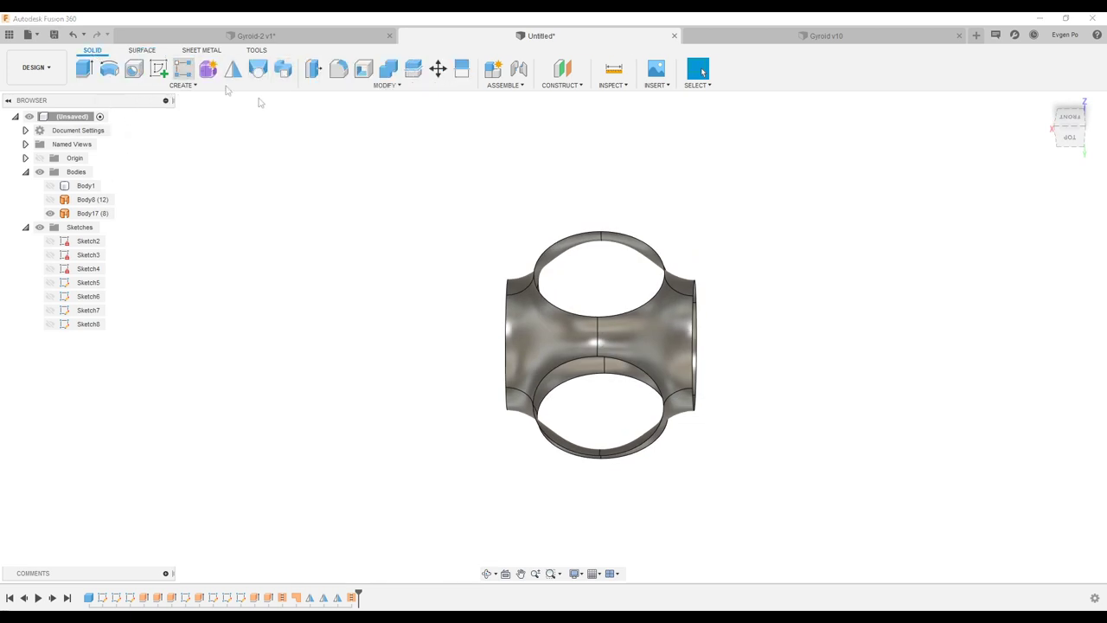
left_click(669, 334)
middle_click_drag(1035, 213, 894, 329, "shift")
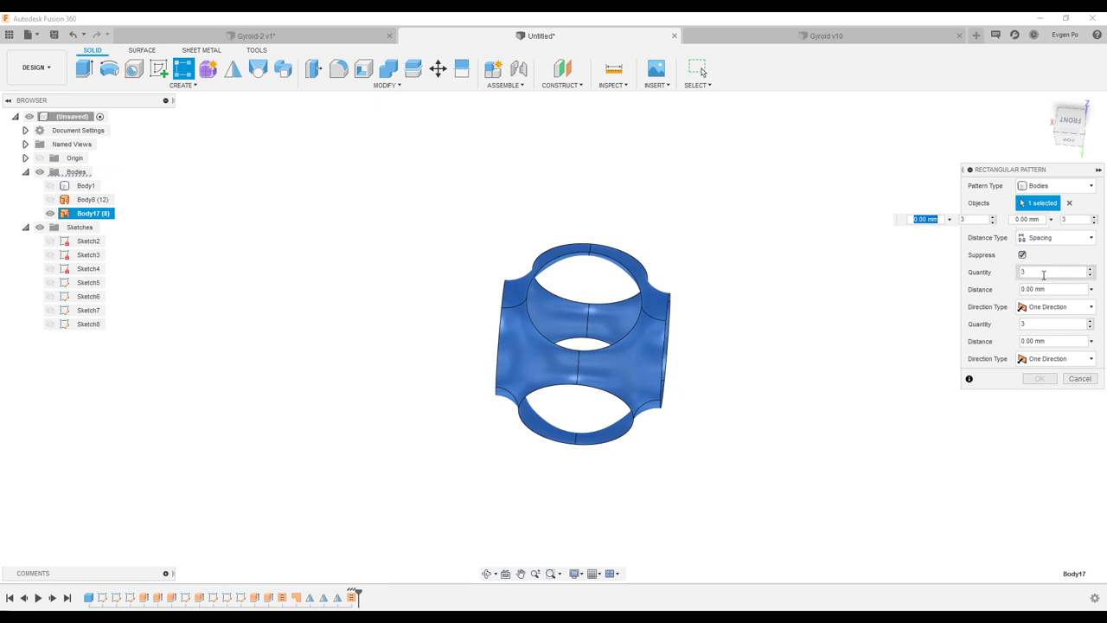
Pattern Body17 into a 3×3 grid at 50 mm spacing and stitch the nine cells into Body26.
left_click(1056, 237)
left_click(1042, 268)
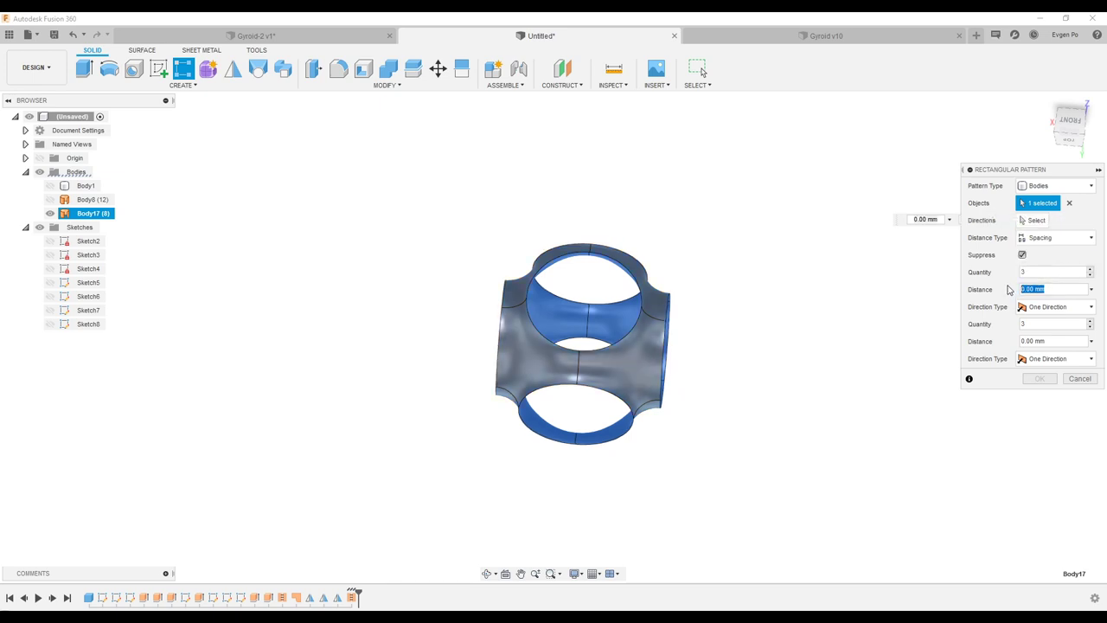
type("50")
key("Return")
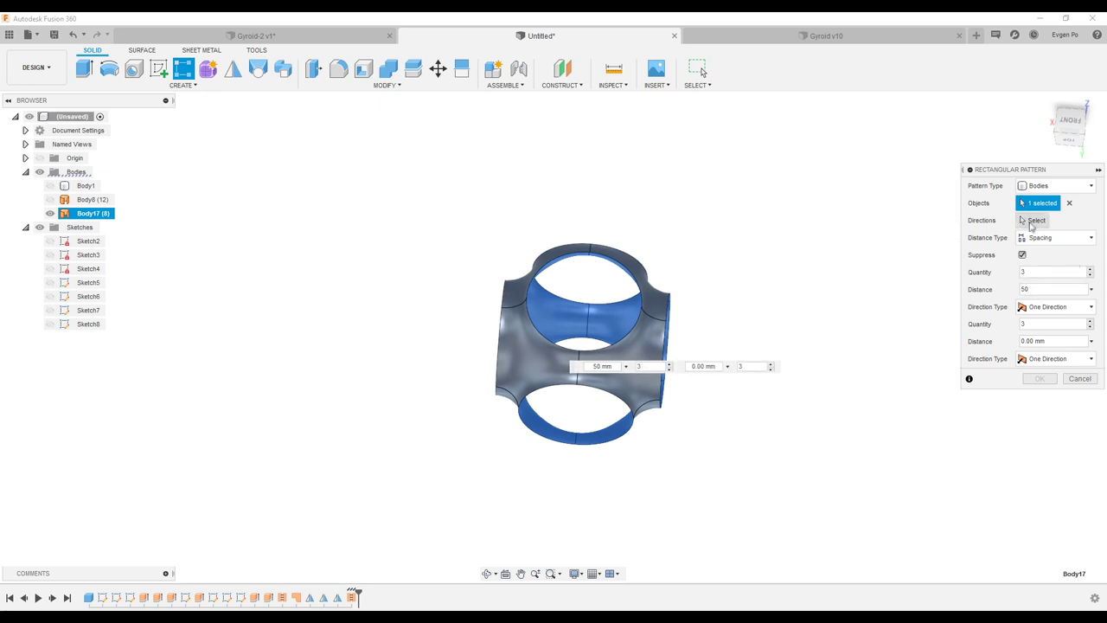
left_click(1033, 222)
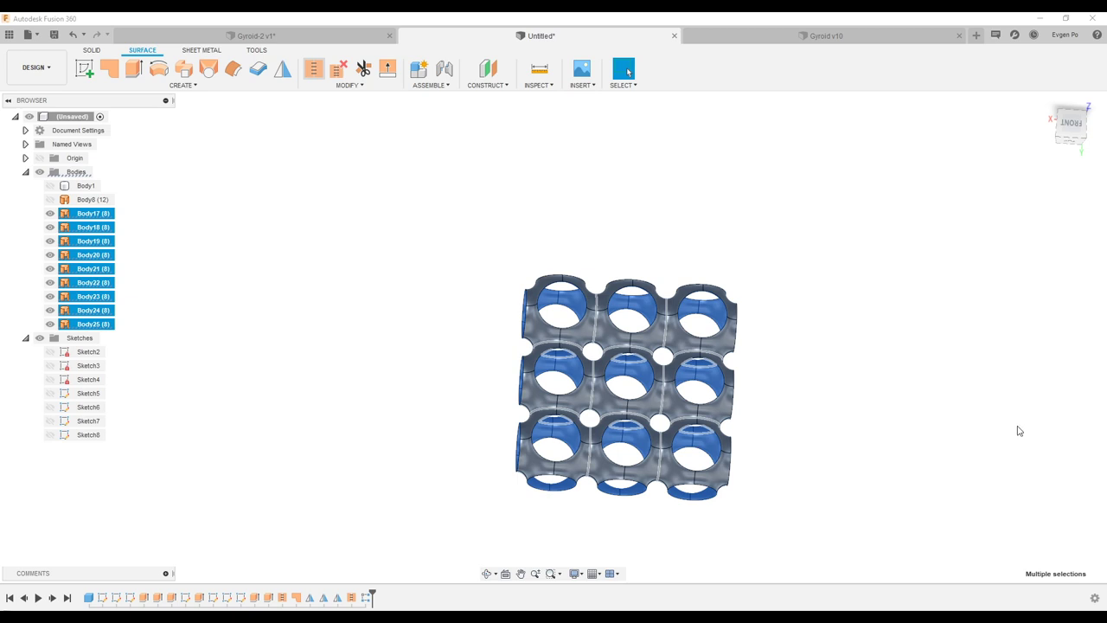
left_click(1037, 568)
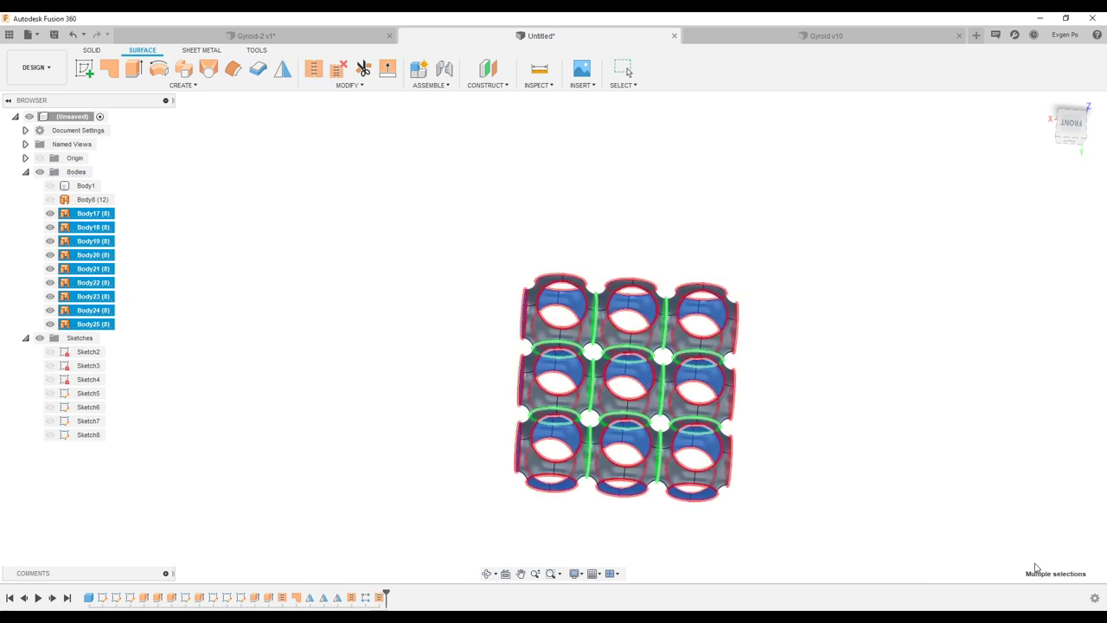
Pattern the 3×3 layer three times downward at -100 mm, then window-select all three layers.
left_click(92, 50)
left_click(183, 68)
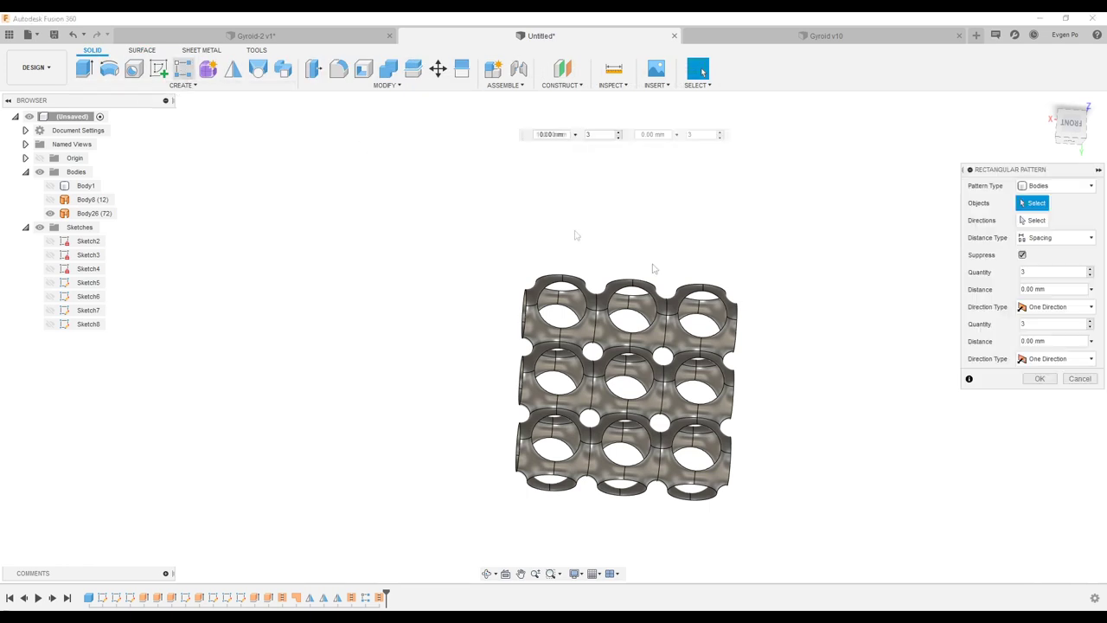
left_click(742, 343)
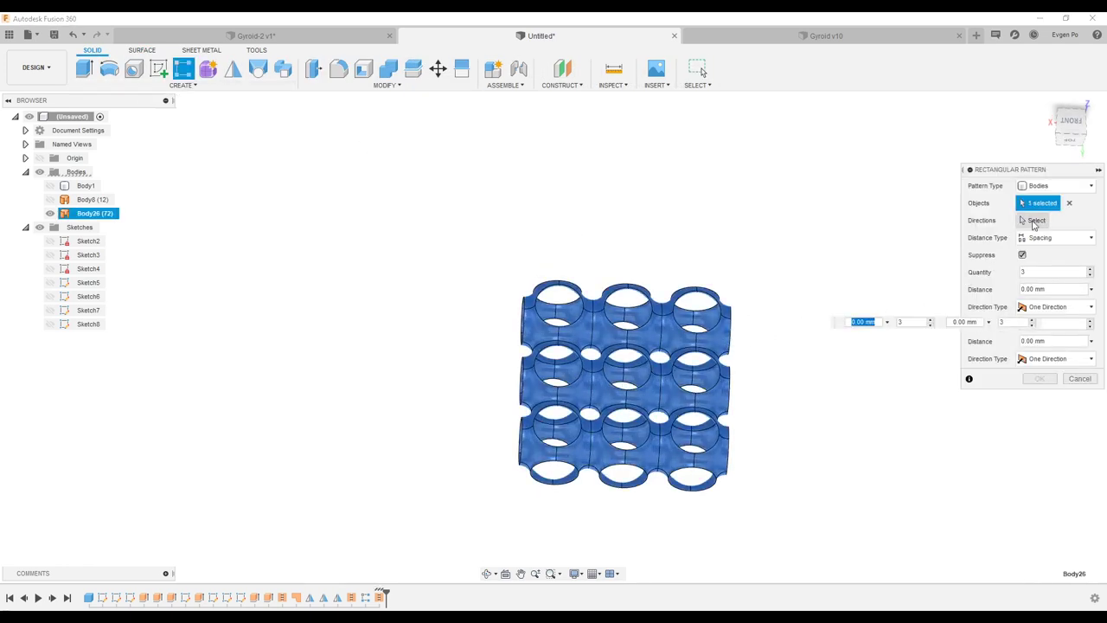
left_click(1035, 221)
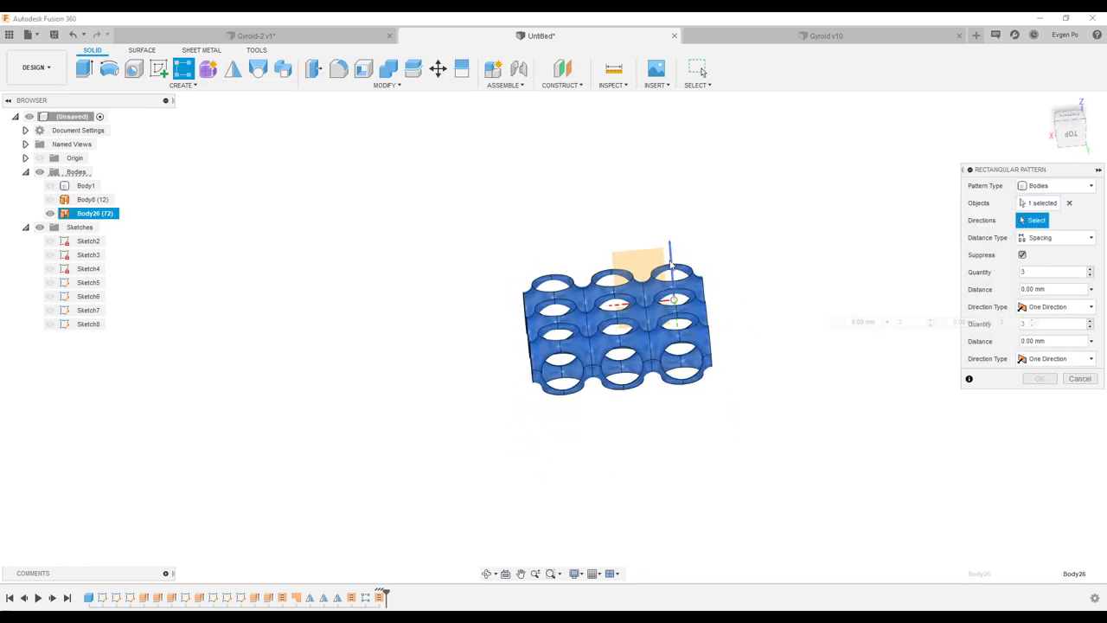
left_click(670, 261)
left_click_drag(623, 346, 628, 411)
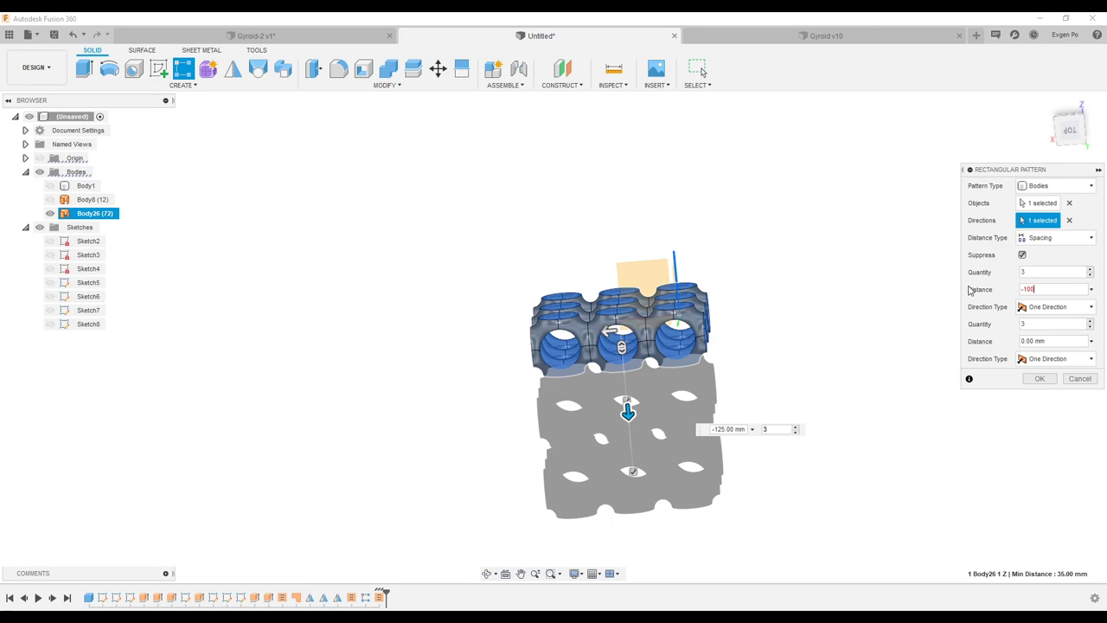
key("Return")
left_click(1039, 379)
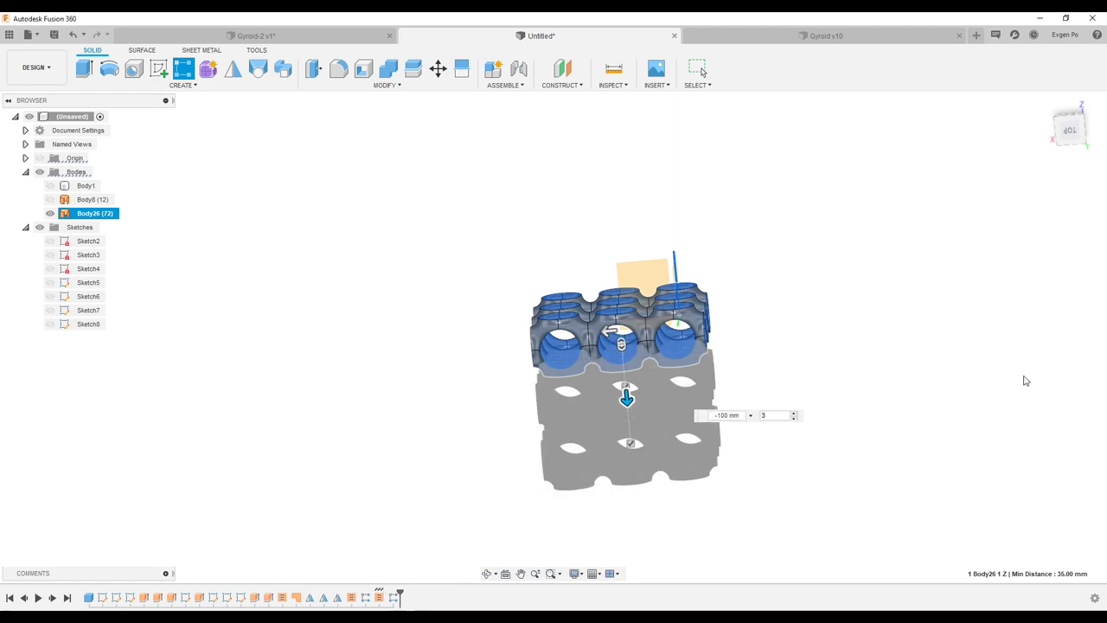
middle_click_drag(1021, 378, 884, 346, "shift")
left_click_drag(444, 230, 839, 537)
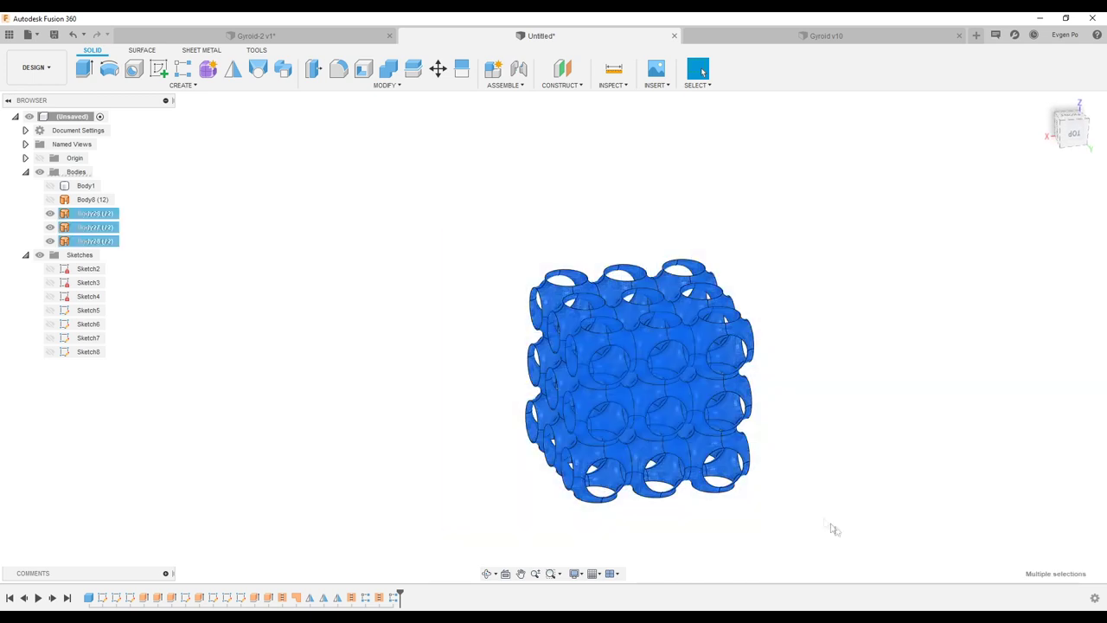
Stitch the three gyroid layer bodies together into Body29.
left_click(143, 51)
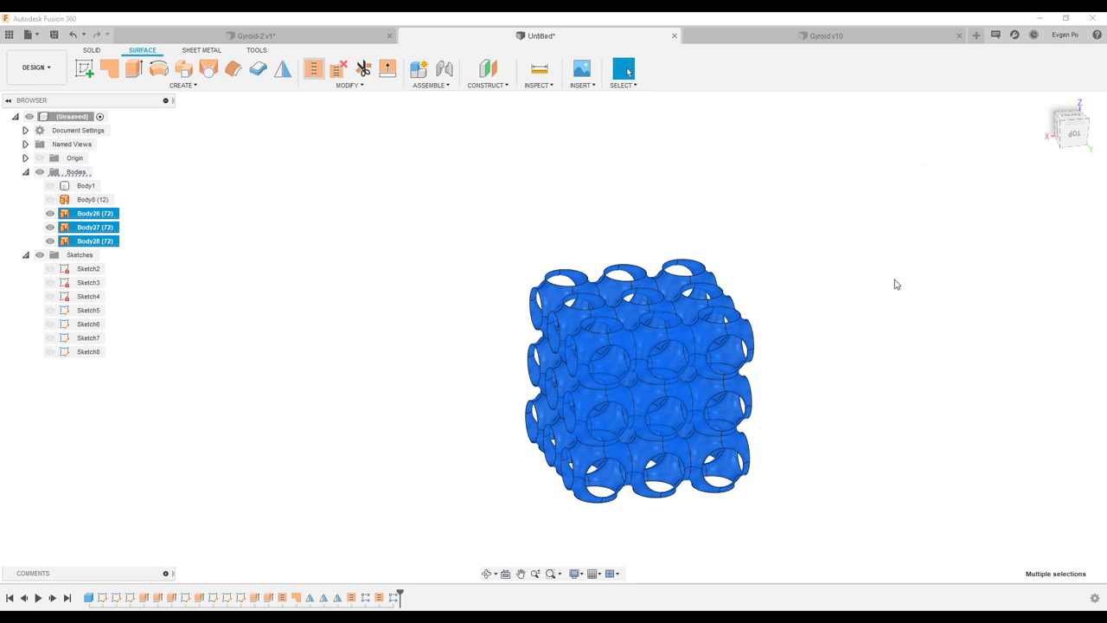
left_click(1037, 320)
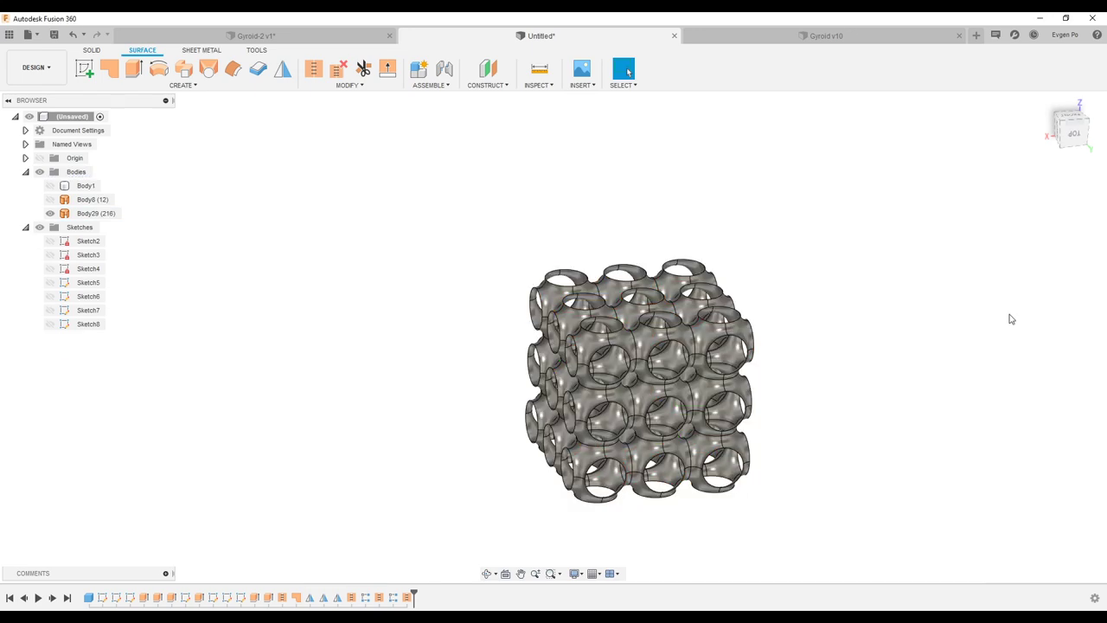
left_click(102, 214)
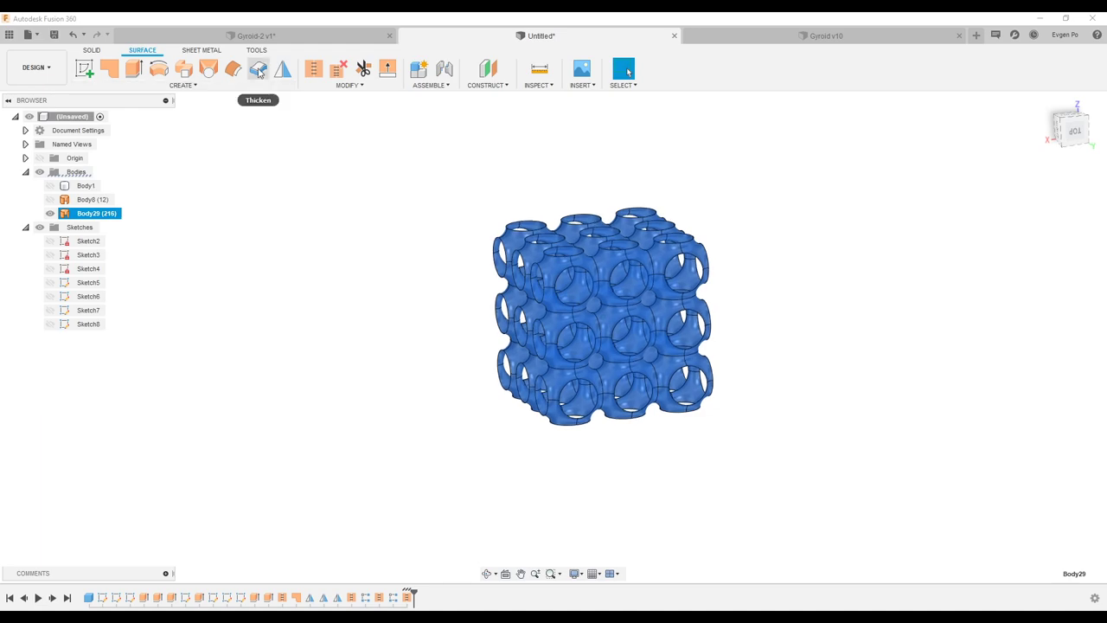
Orbit the stitched lattice, then bring up the Gyroid-2 v1 reference document.
left_click(424, 309)
middle_click_drag(476, 307, 371, 230, "shift")
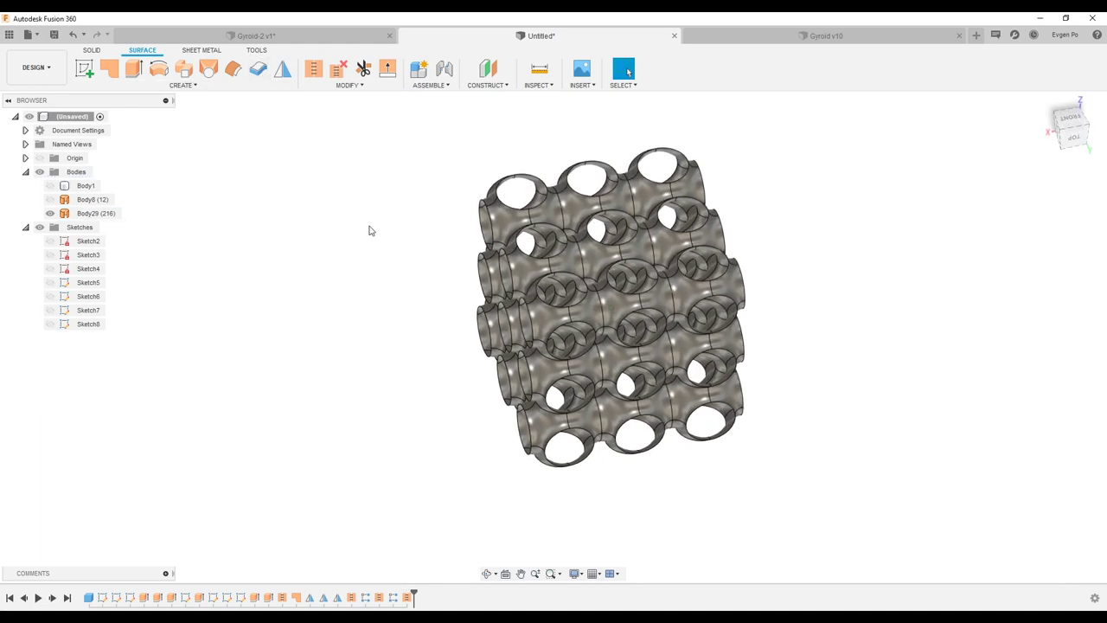
left_click(232, 41)
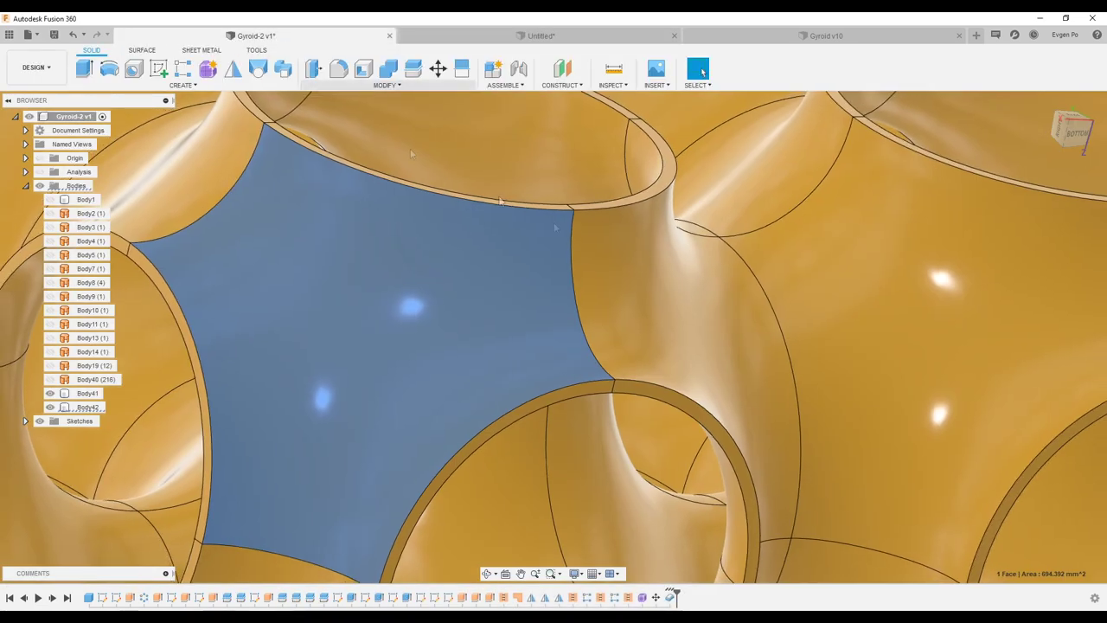
Zoom and orbit the Gyroid-2 v1 reference model, then return to the Untitled design.
scroll(581, 276, "down", 5)
scroll(580, 277, "down", 3)
scroll(569, 280, "up", 5)
scroll(569, 280, "up", 3)
middle_click_drag(553, 286, 570, 276, "shift")
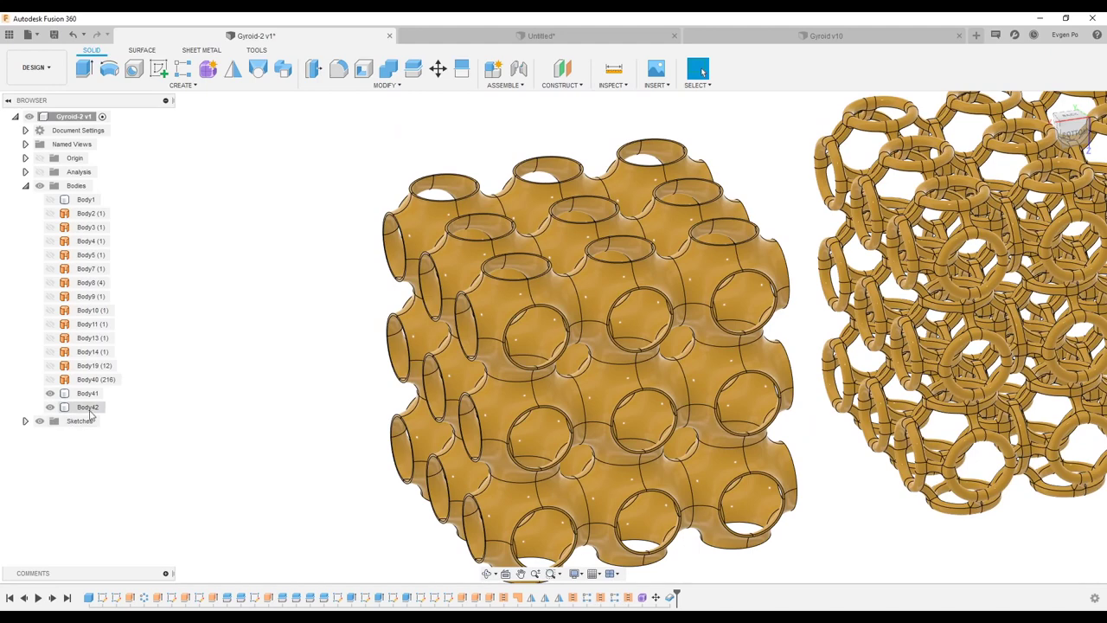
key("ctrl+Tab")
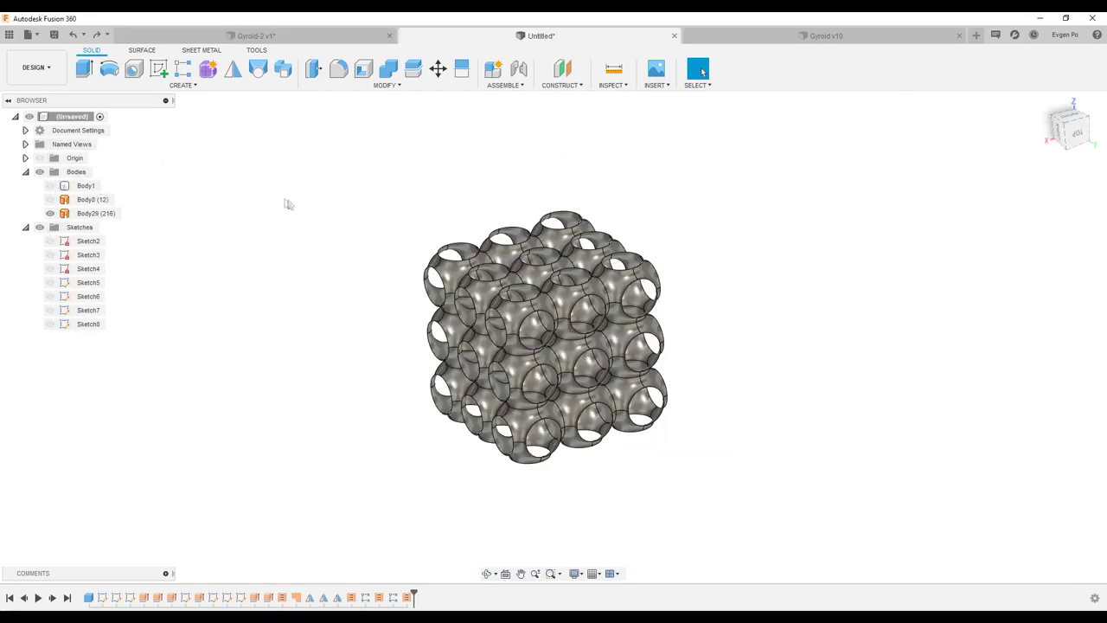
Turn off design history capture for the root component and confirm.
right_click(64, 116)
left_click(124, 368)
left_click(588, 336)
left_click(584, 332)
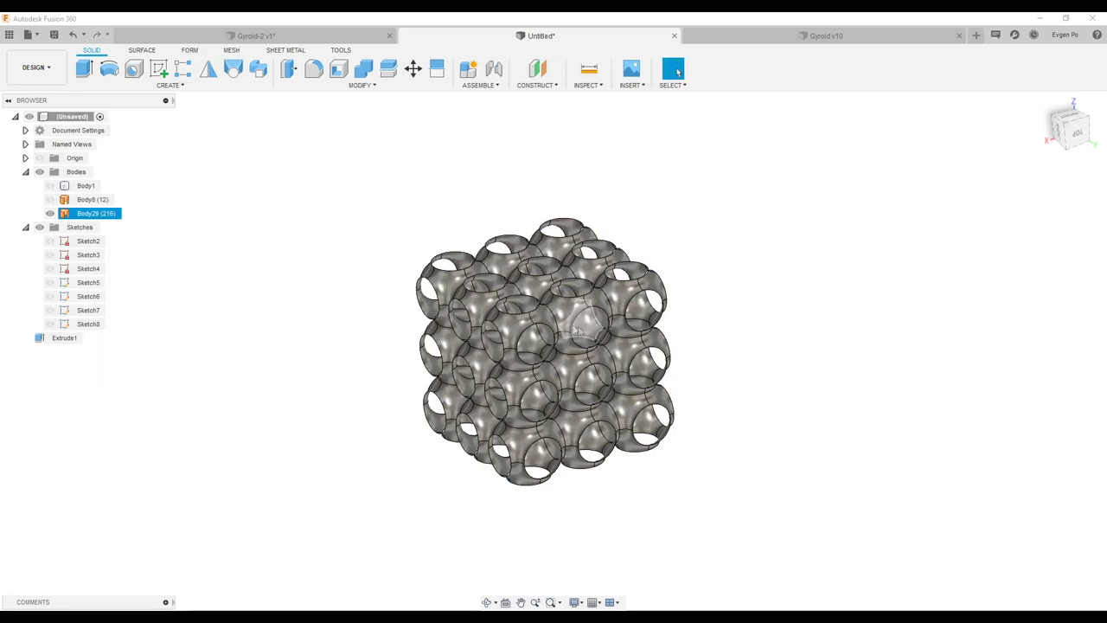
Start a Pipe in the Form workspace and window-select the gyroid geometry.
left_click(191, 51)
left_click(169, 85)
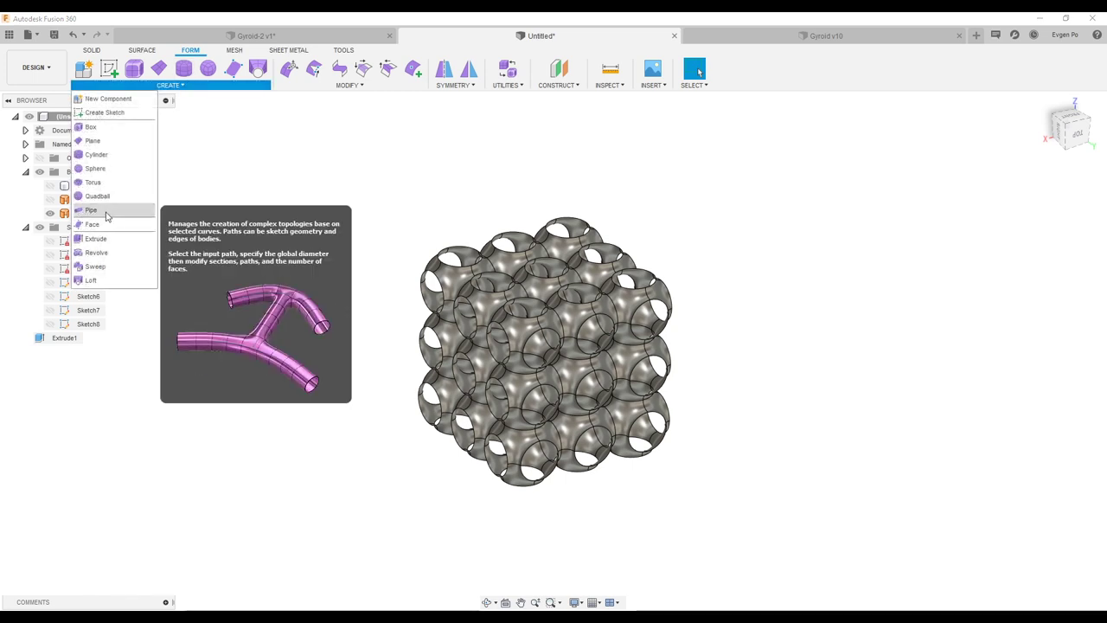
left_click(91, 210)
left_click_drag(777, 518, 274, 165)
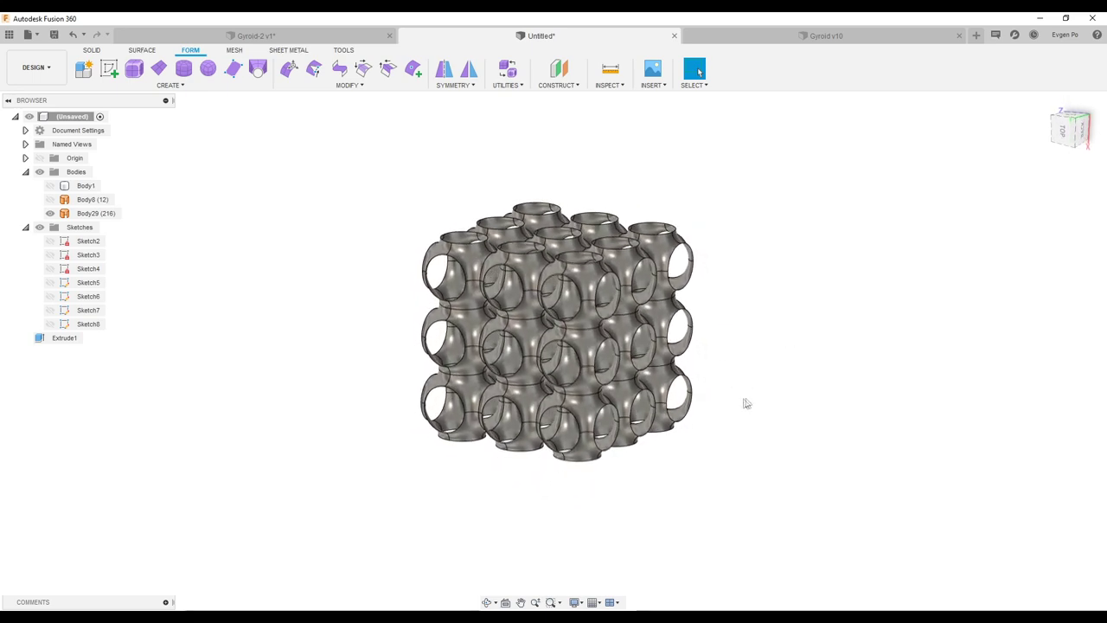
Clear the selection filters and window-select every edge of the gyroid body.
left_click(694, 84)
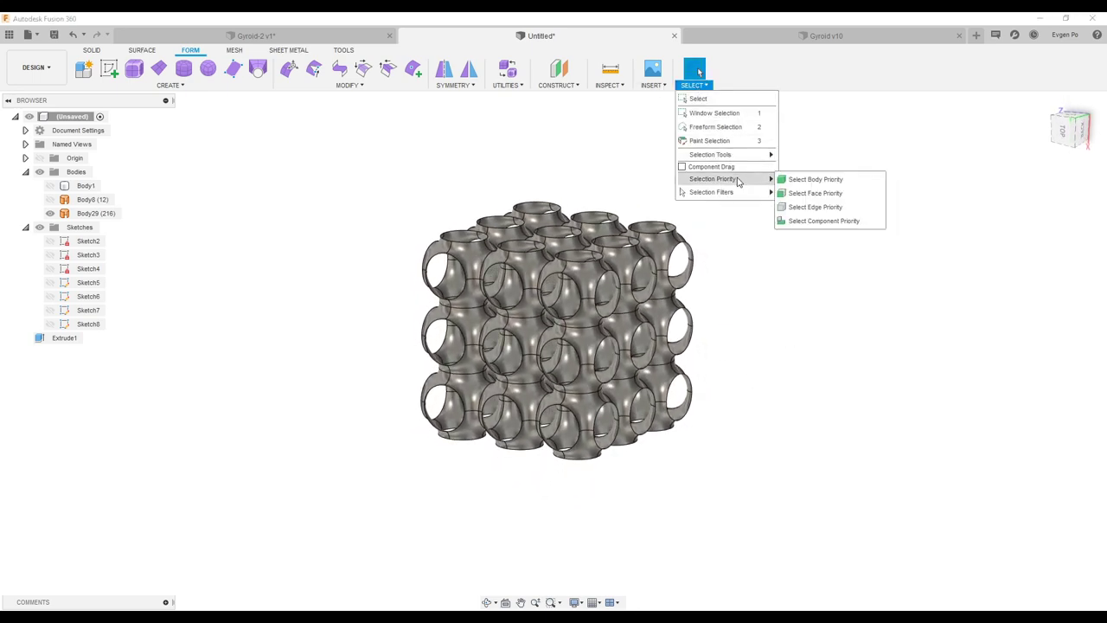
mouse_move(711, 193)
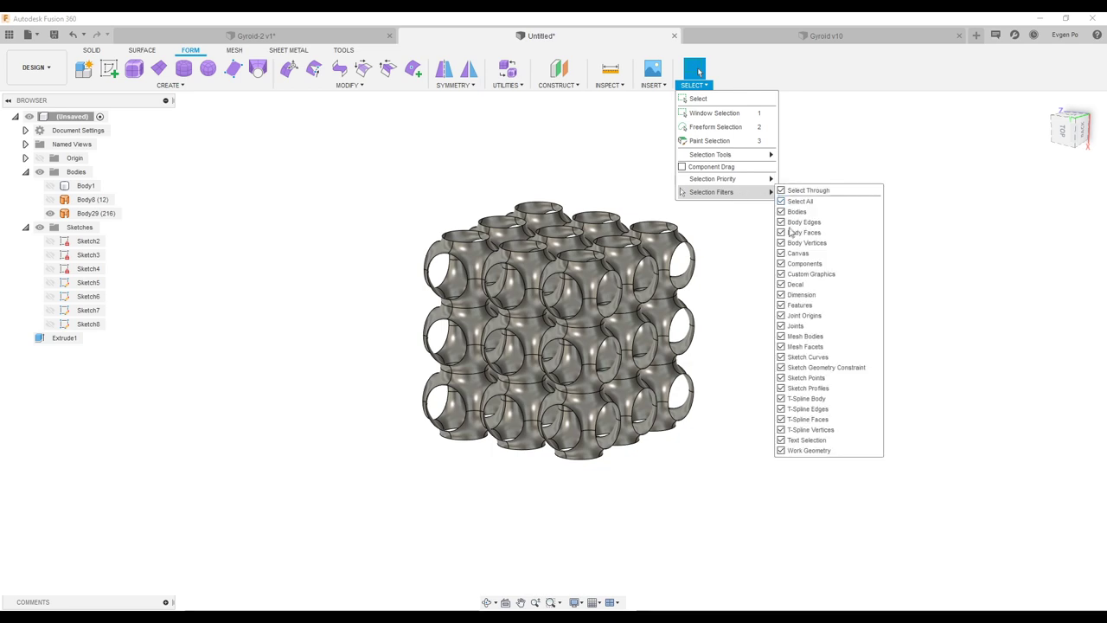
left_click(782, 201)
left_click(764, 237)
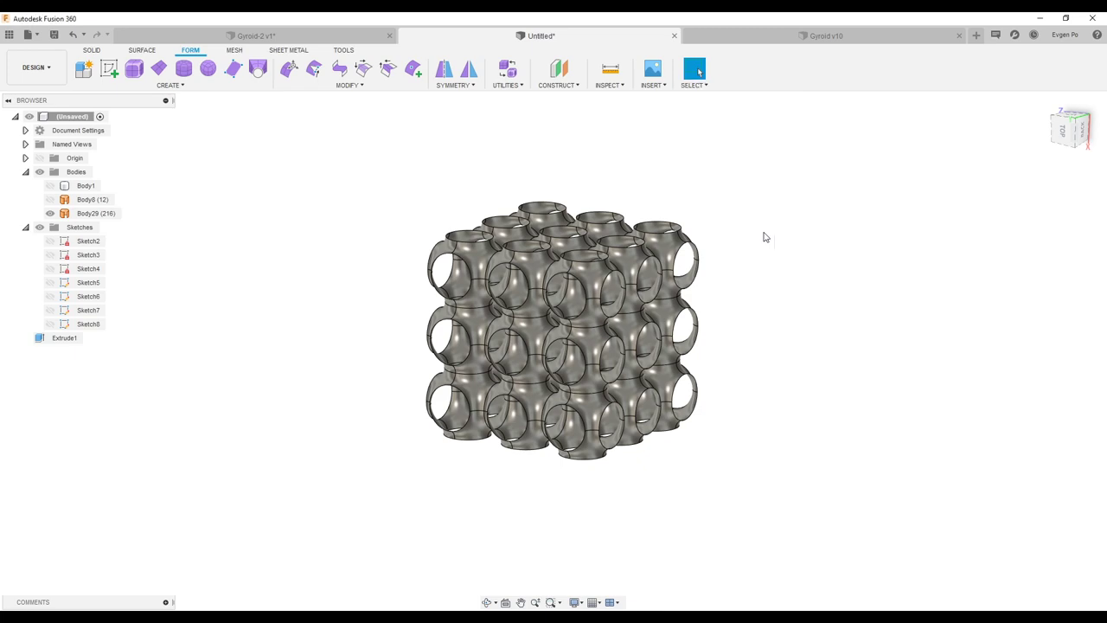
left_click_drag(396, 185, 844, 503)
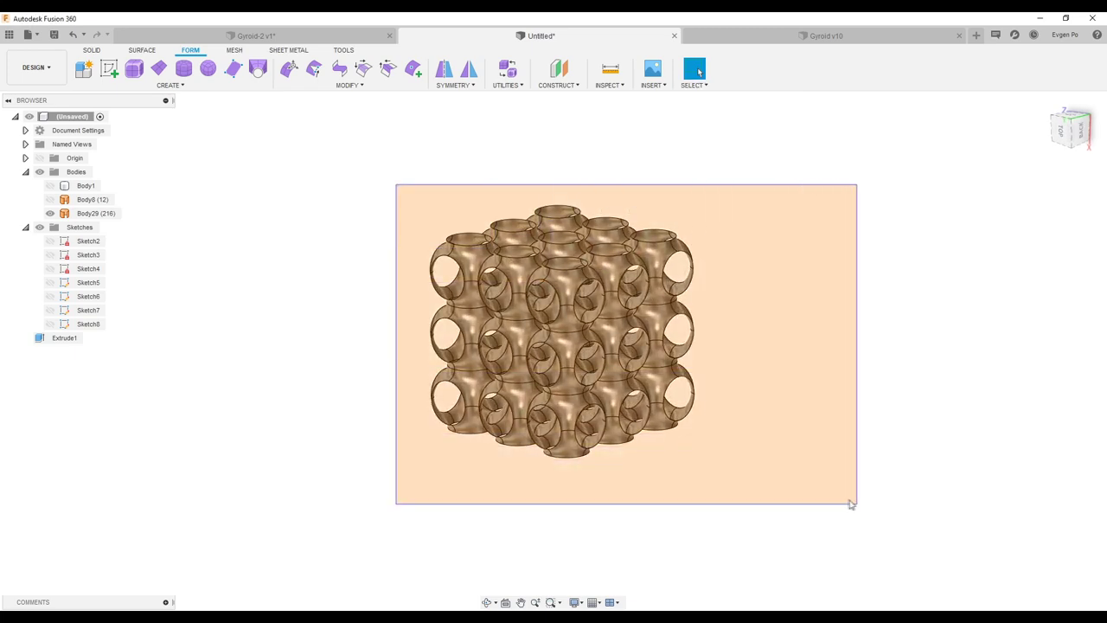
mouse_move(844, 503)
middle_mouse_down("shift")
mouse_move(719, 346)
mouse_move(835, 323)
middle_mouse_up("shift")
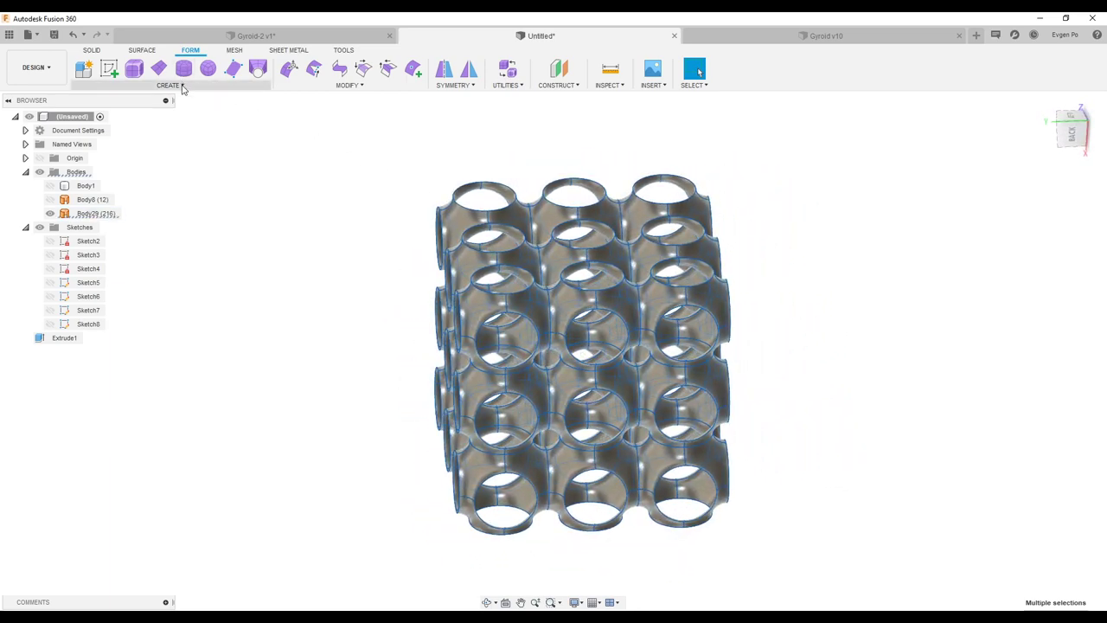
Create Pipe7 along the selected edges with 5.00 mm diameter and smooth display.
left_click(177, 86)
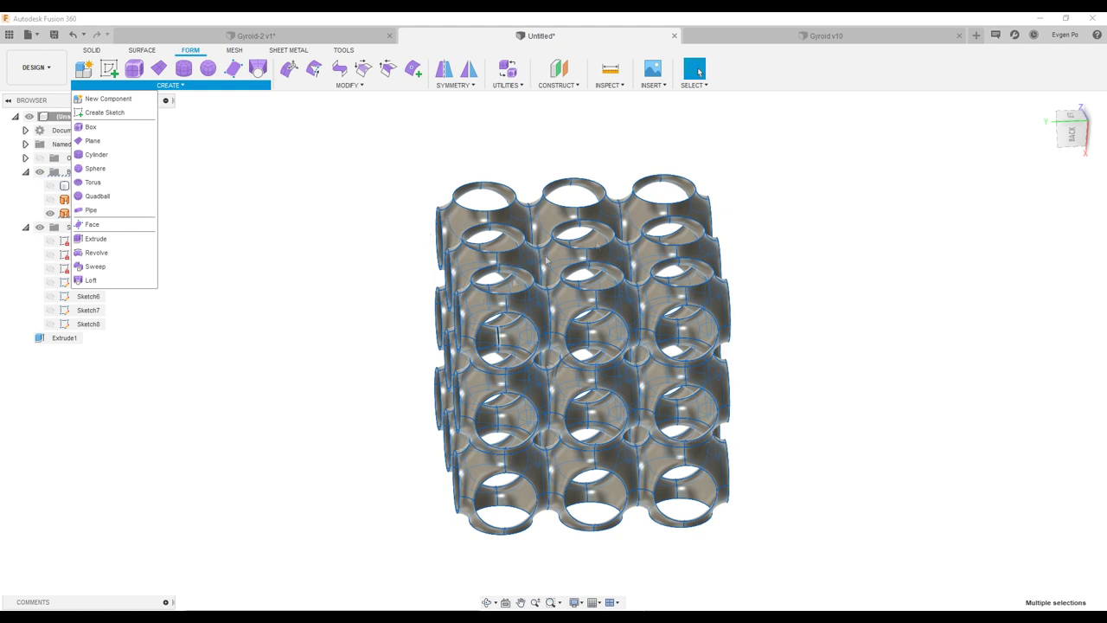
left_click(124, 213)
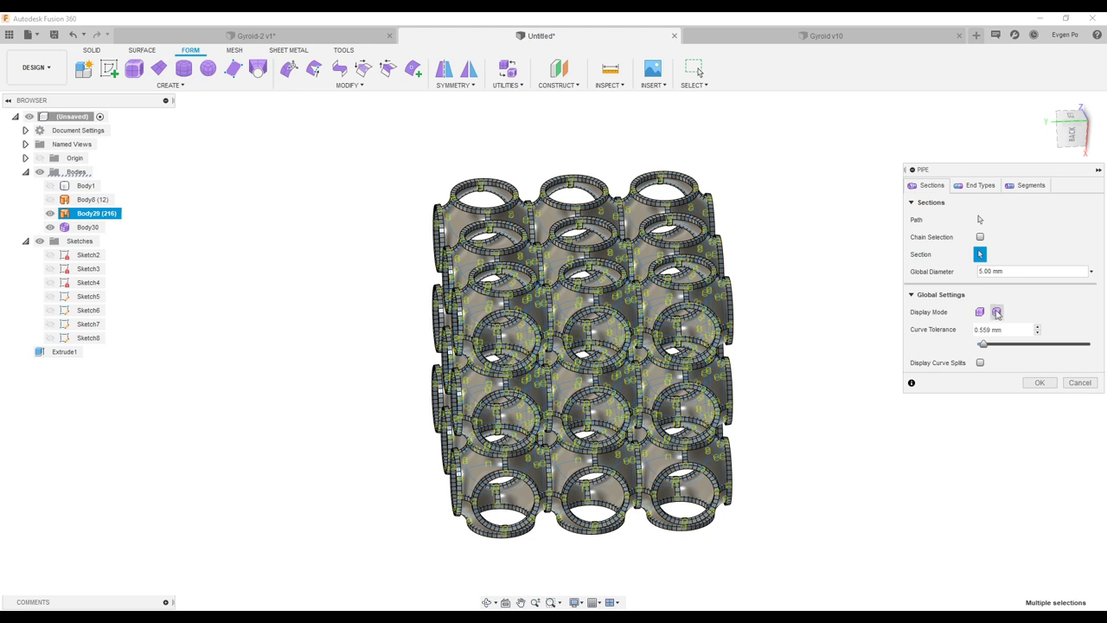
left_click(996, 312)
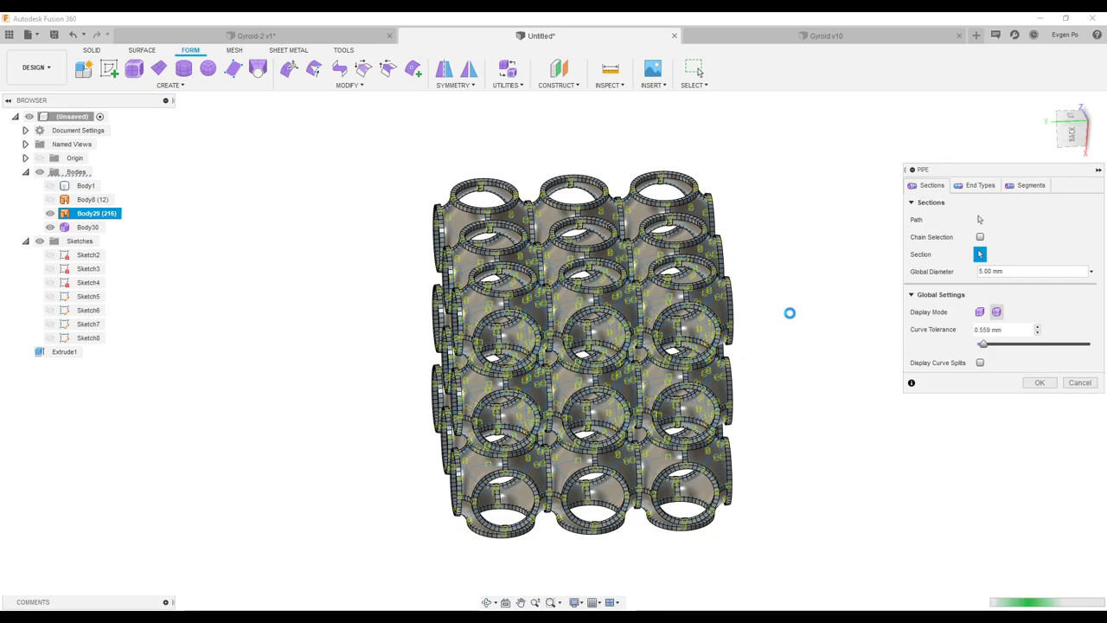
key("Return")
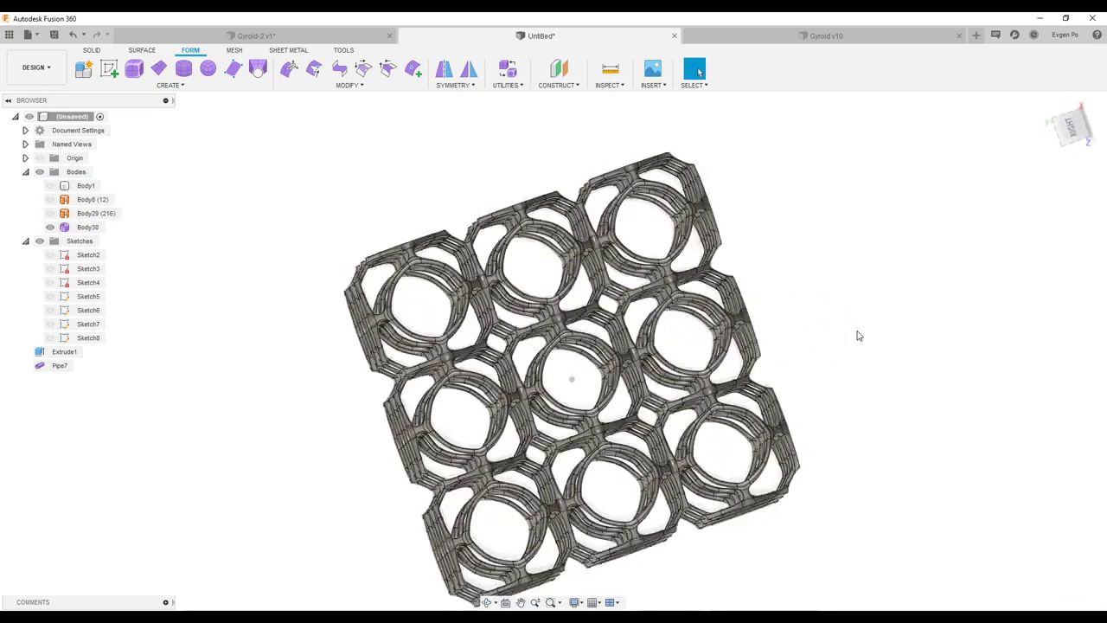
Orbit the pipe lattice, reset to the home view, and switch to the Gyroid-2 v1 reference.
middle_click_drag(858, 336, 847, 294, "shift")
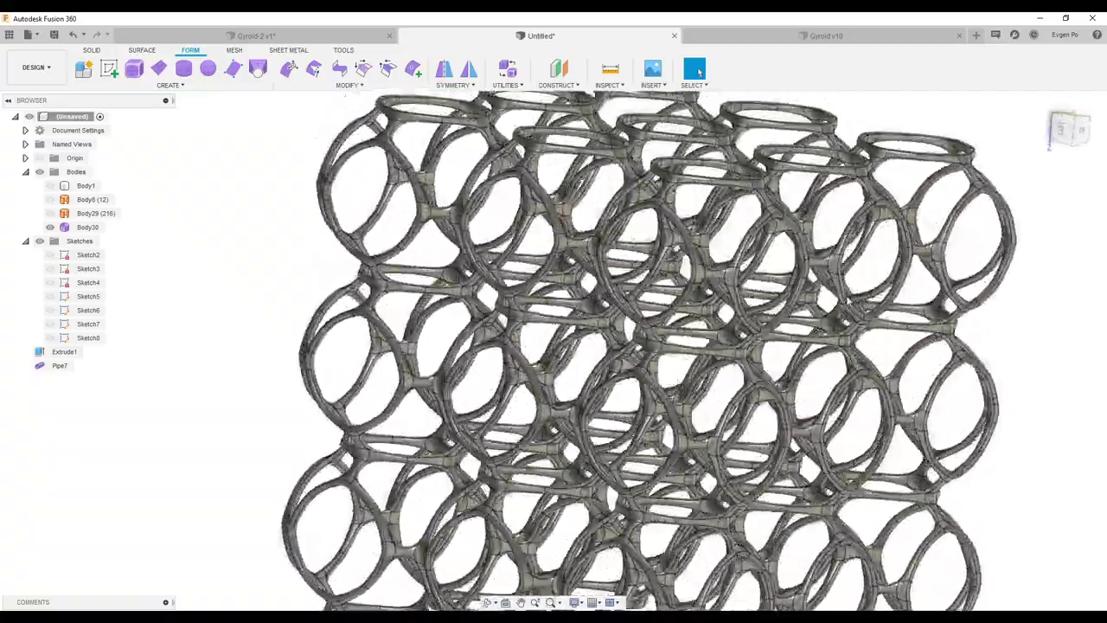
key("F6")
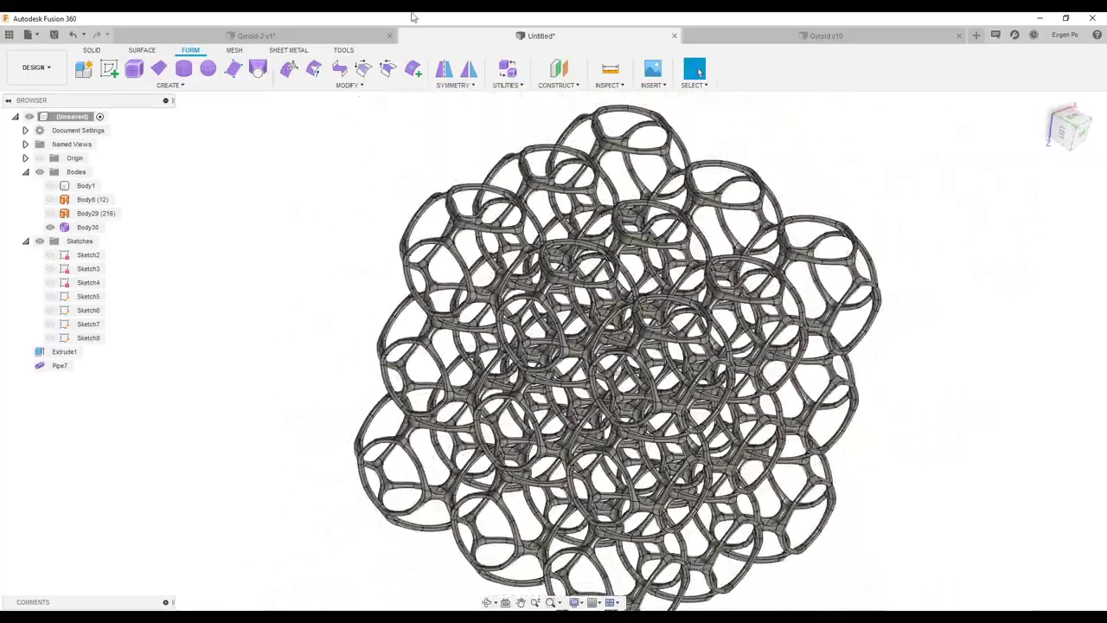
left_click(319, 34)
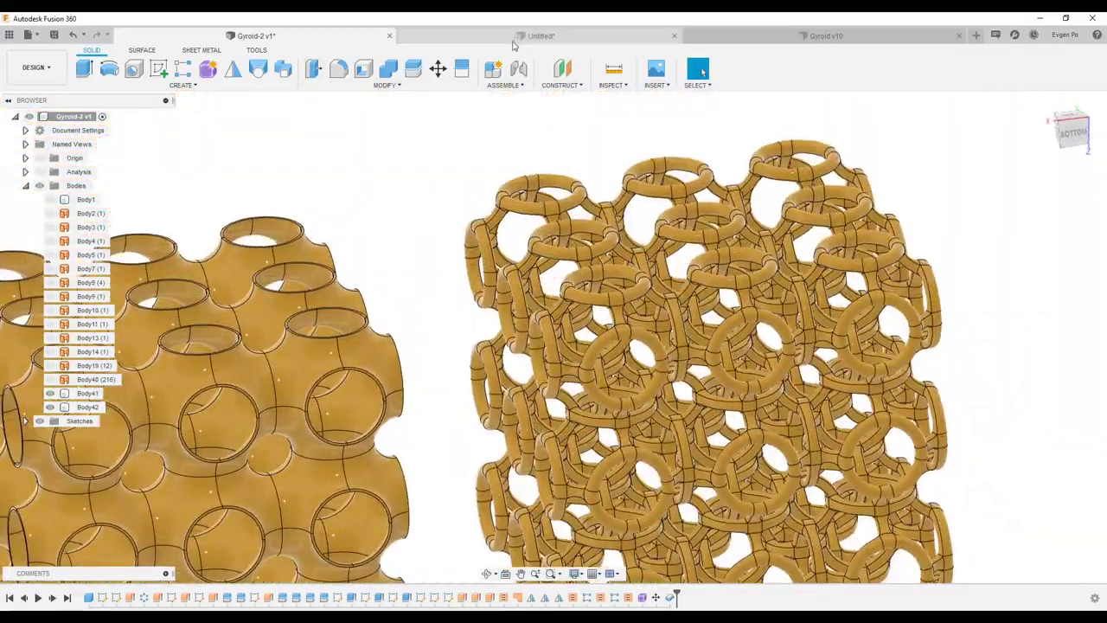
Return to the Untitled design to adjust the pipe's segment density.
left_click(515, 38)
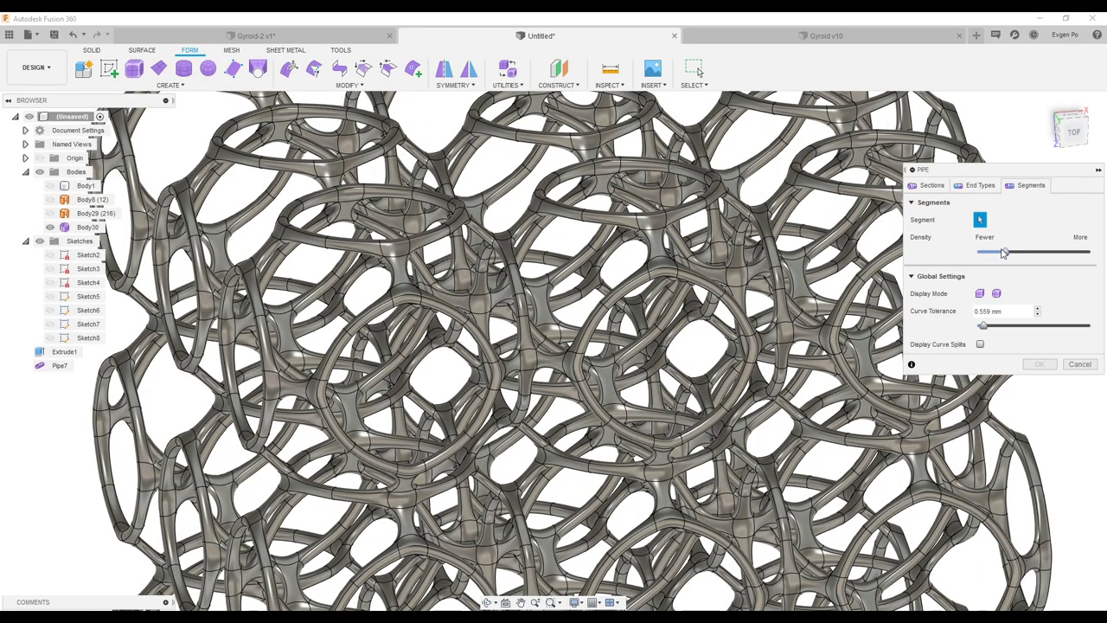
Raise the pipe segment density slightly above minimum, inspect the lattice, and apply it.
left_click_drag(1004, 252, 1006, 252)
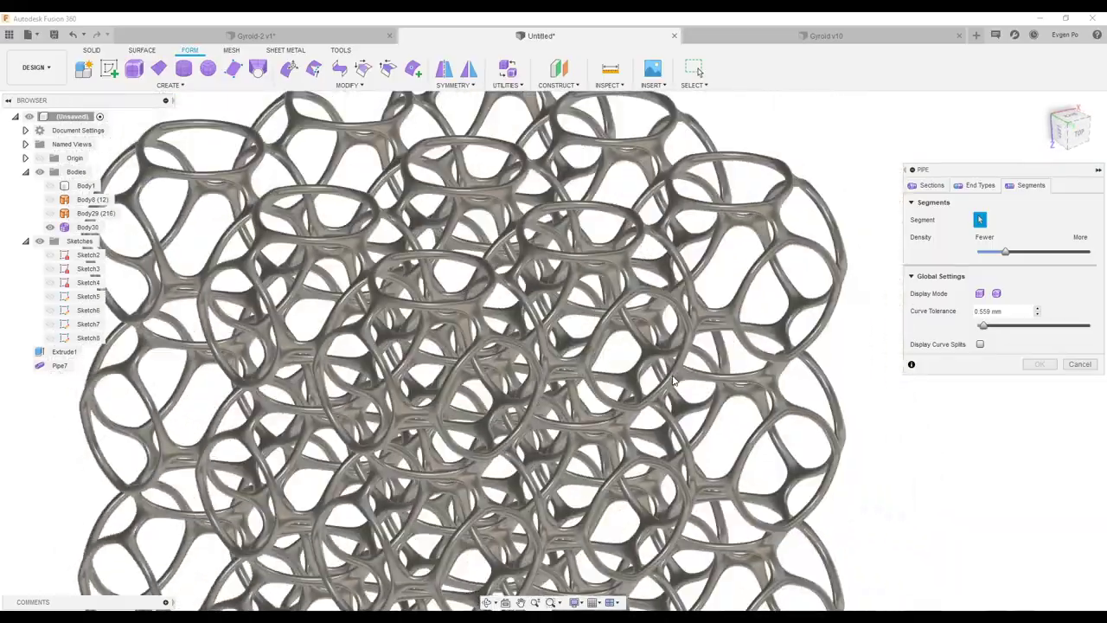
middle_click_drag(675, 381, 802, 436, "shift")
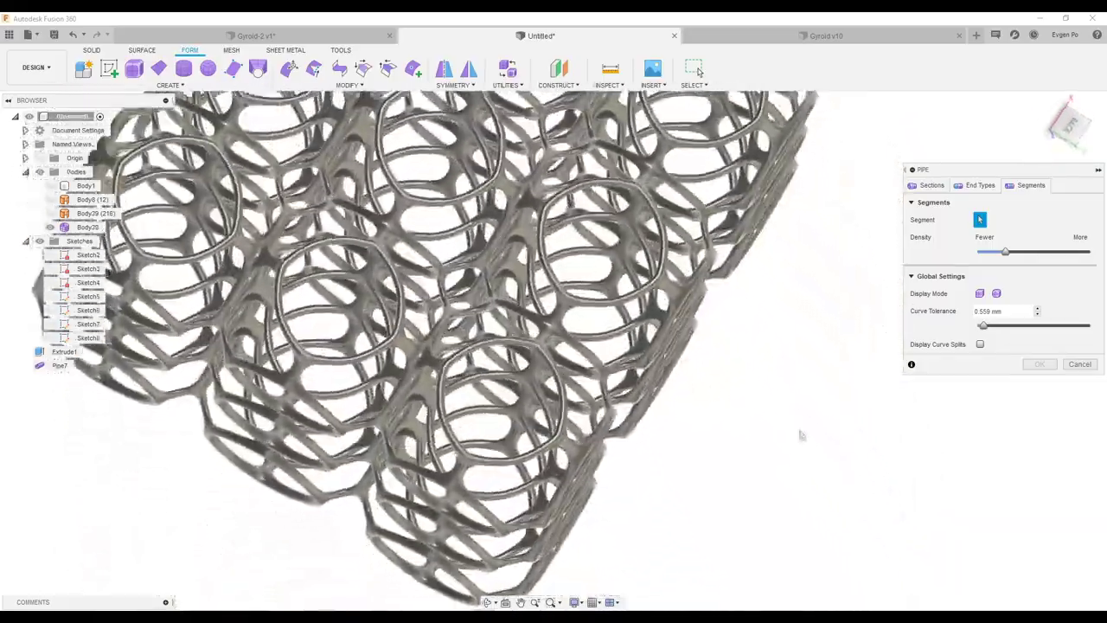
middle_click_drag(802, 435, 828, 447, "shift")
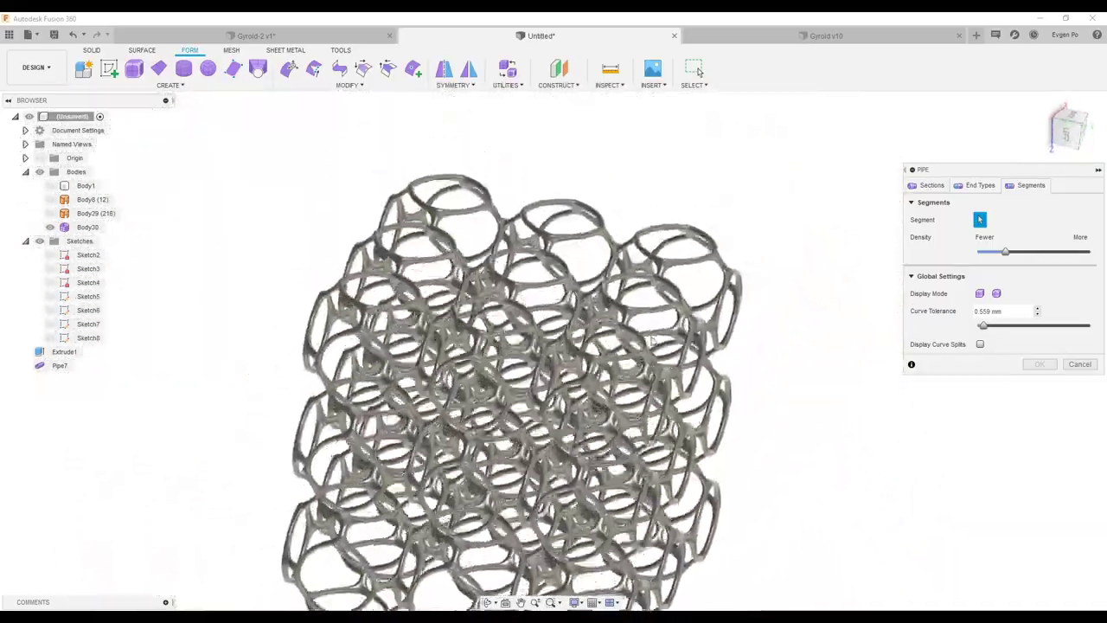
mouse_move(651, 340)
middle_mouse_down("shift")
mouse_move(620, 323)
mouse_move(652, 324)
middle_mouse_up("shift")
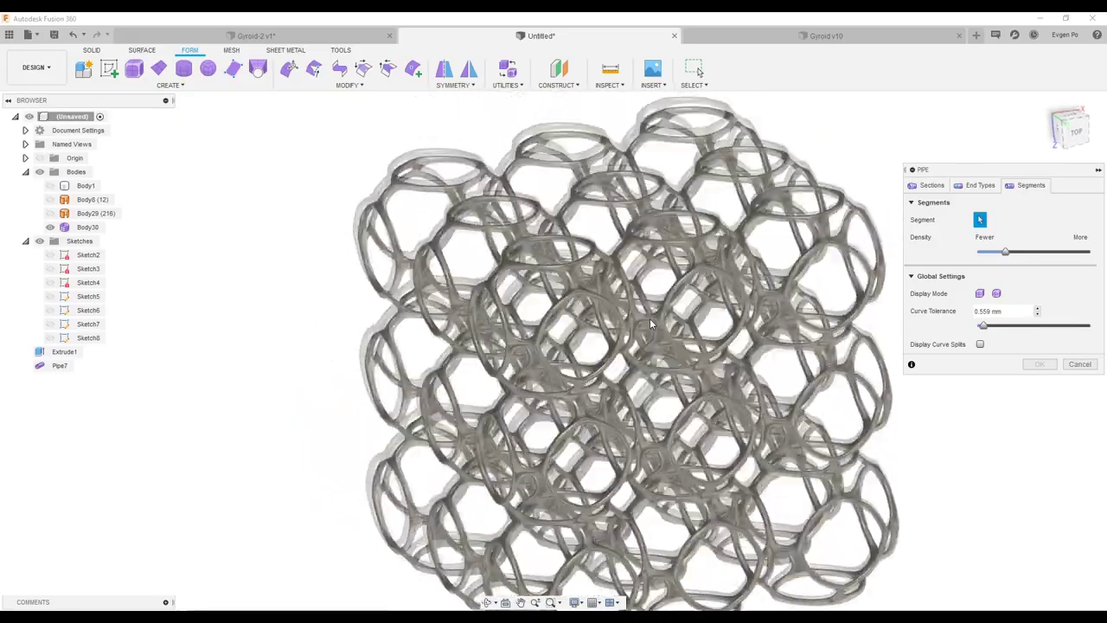
middle_click_drag(650, 323, 658, 328, "shift")
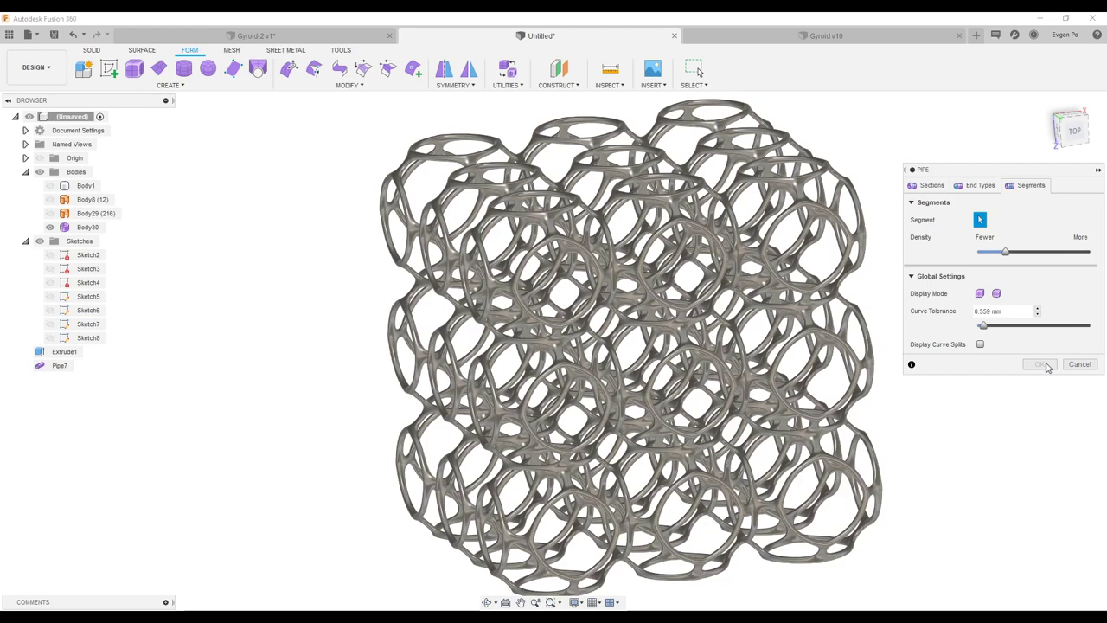
left_click(1041, 365)
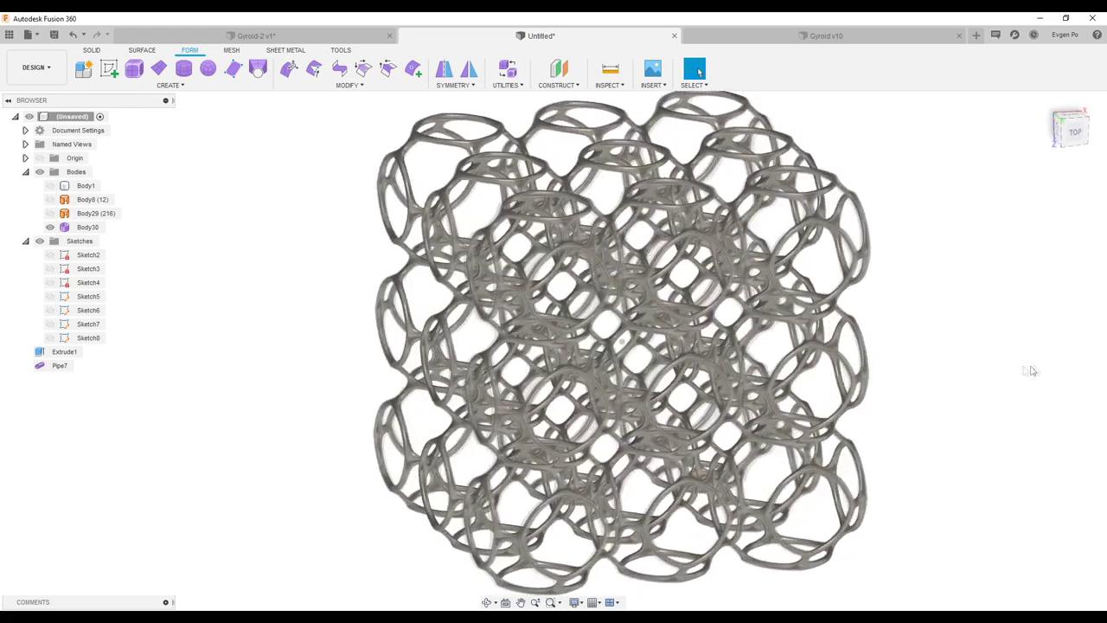
Switch to the Gyroid-2 v1 reference model to compare against the denser pipe lattice.
left_click(259, 32)
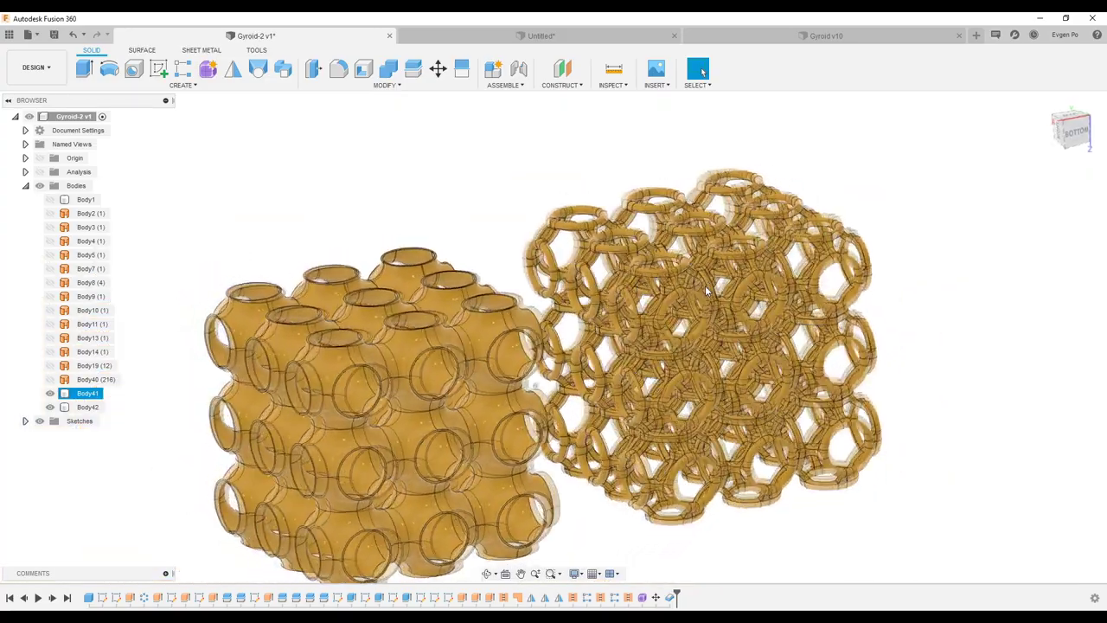